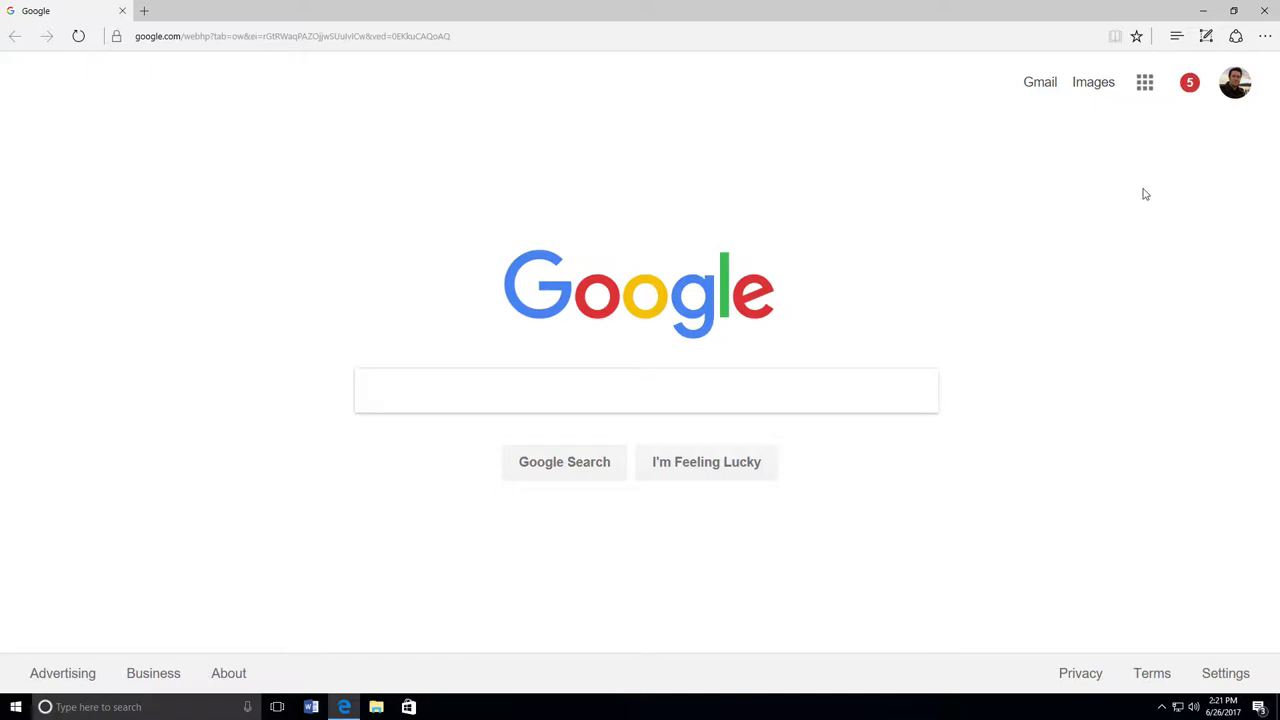
Step: Open Google Docs from the Google apps menu, under More
{"action": "left_click", "coordinate": [1145, 85]}
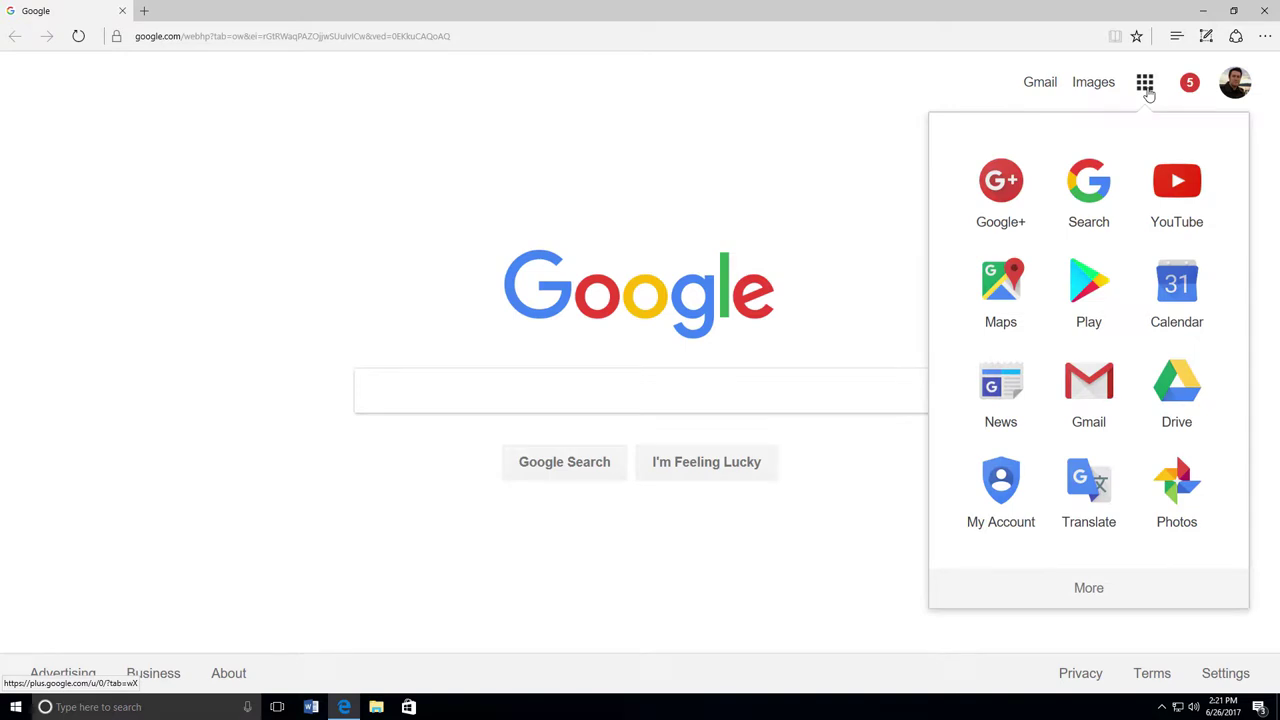
{"action": "left_click", "coordinate": [1099, 588]}
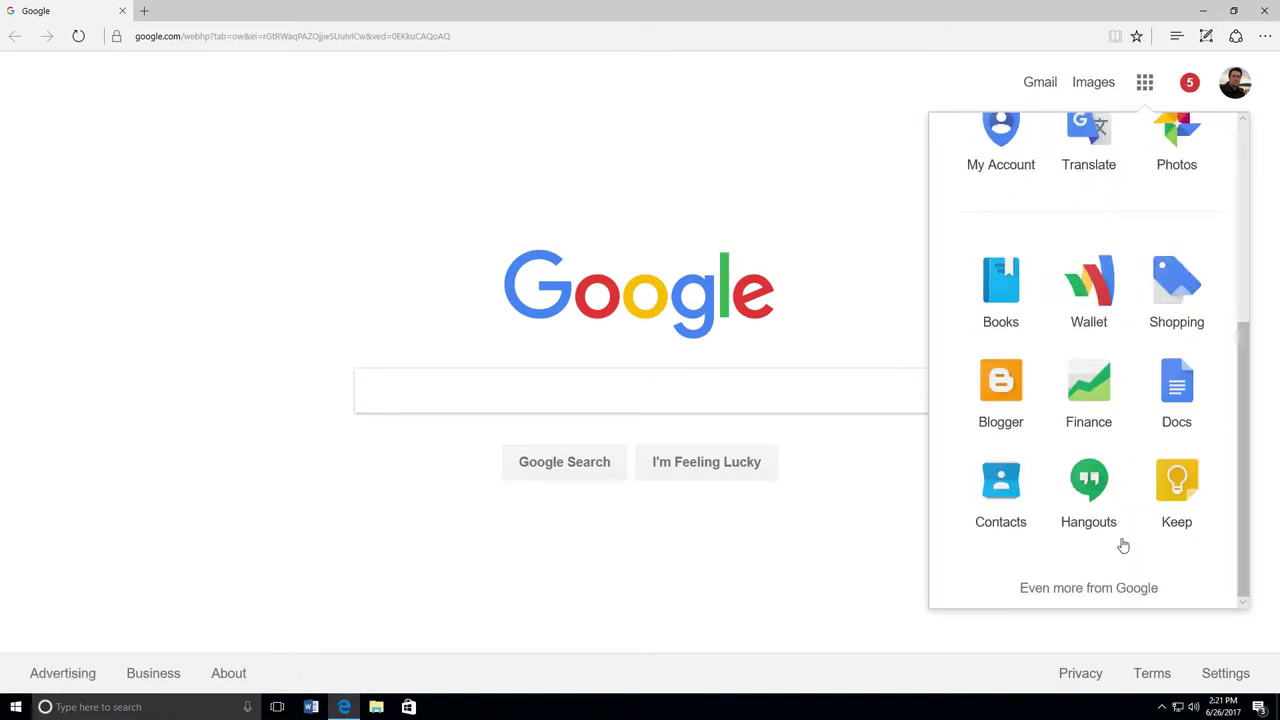
{"action": "left_click", "coordinate": [1184, 382]}
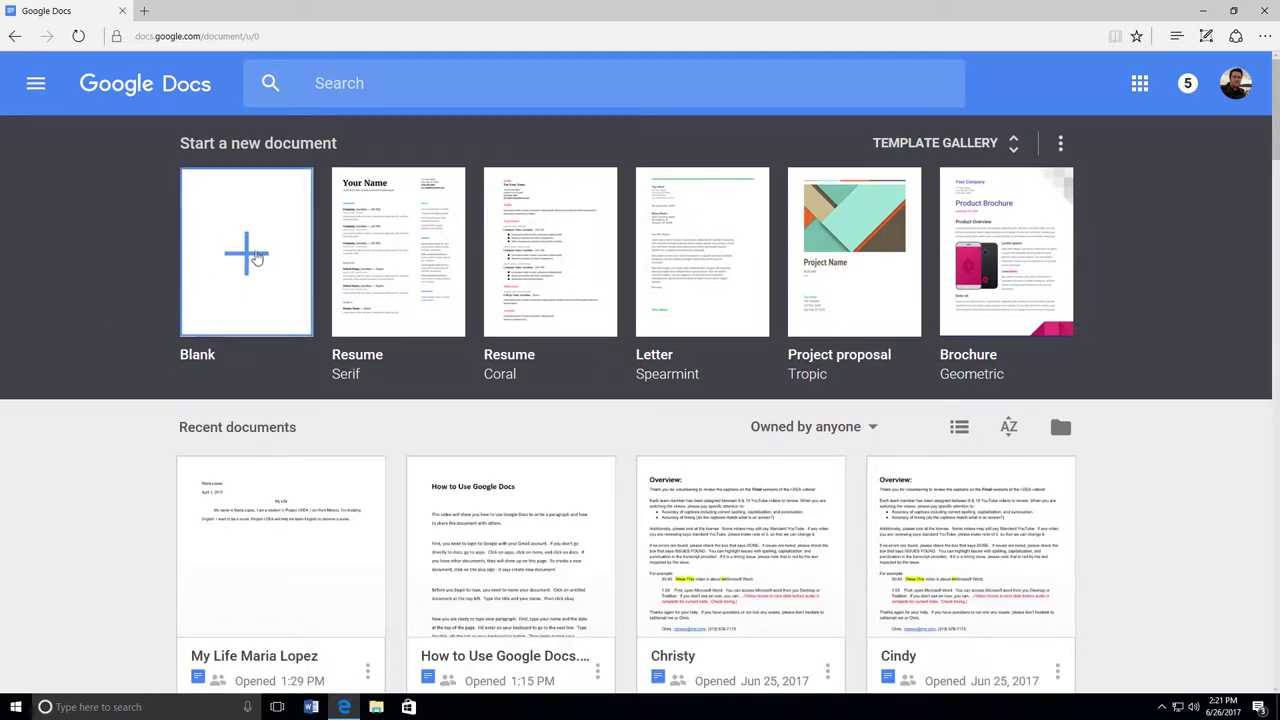
Step: Create a blank document and title it 'My Life' followed by the student's full name
{"action": "left_click", "coordinate": [248, 251]}
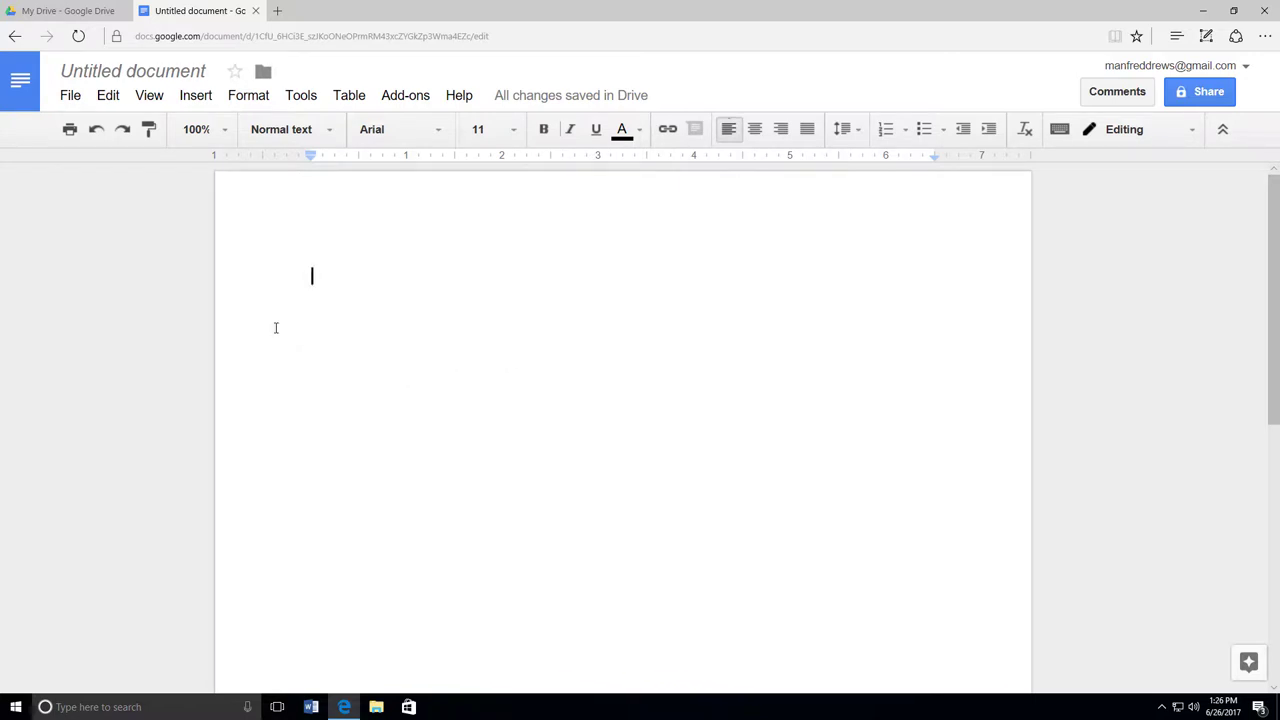
{"action": "left_click", "coordinate": [150, 74]}
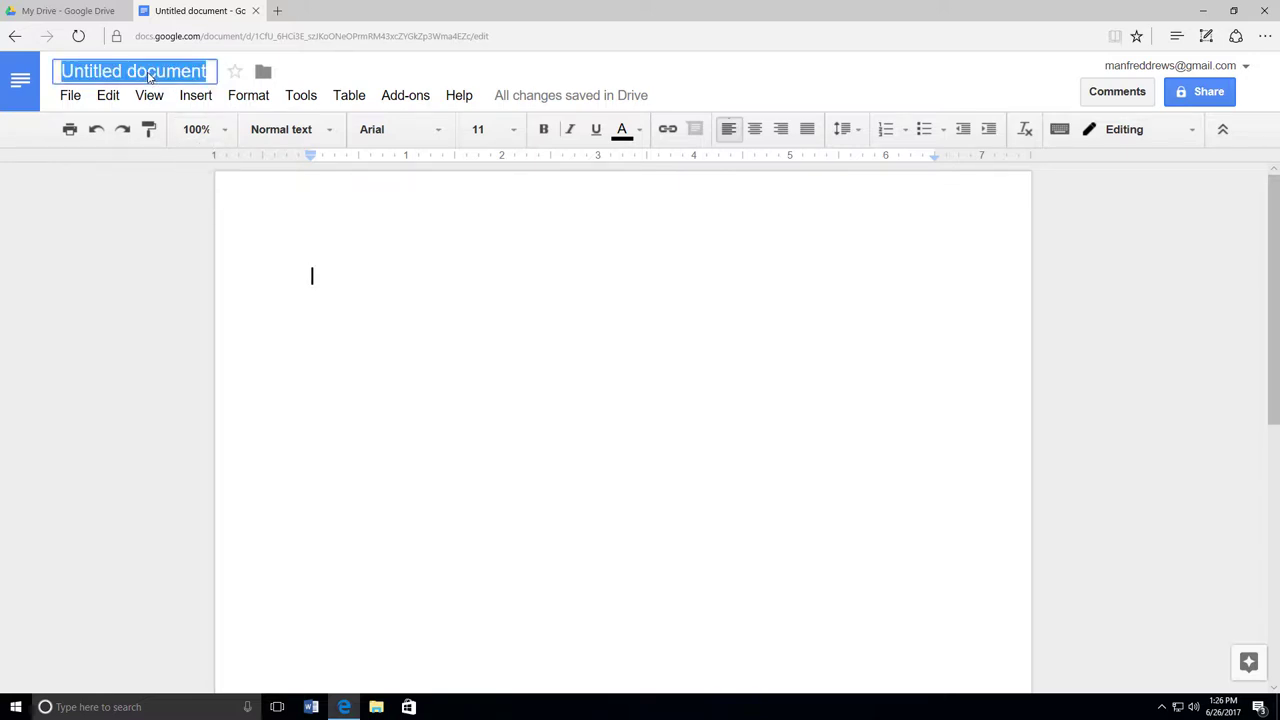
{"action": "key", "text": "BackSpace"}
{"action": "type", "text": "My Life"}
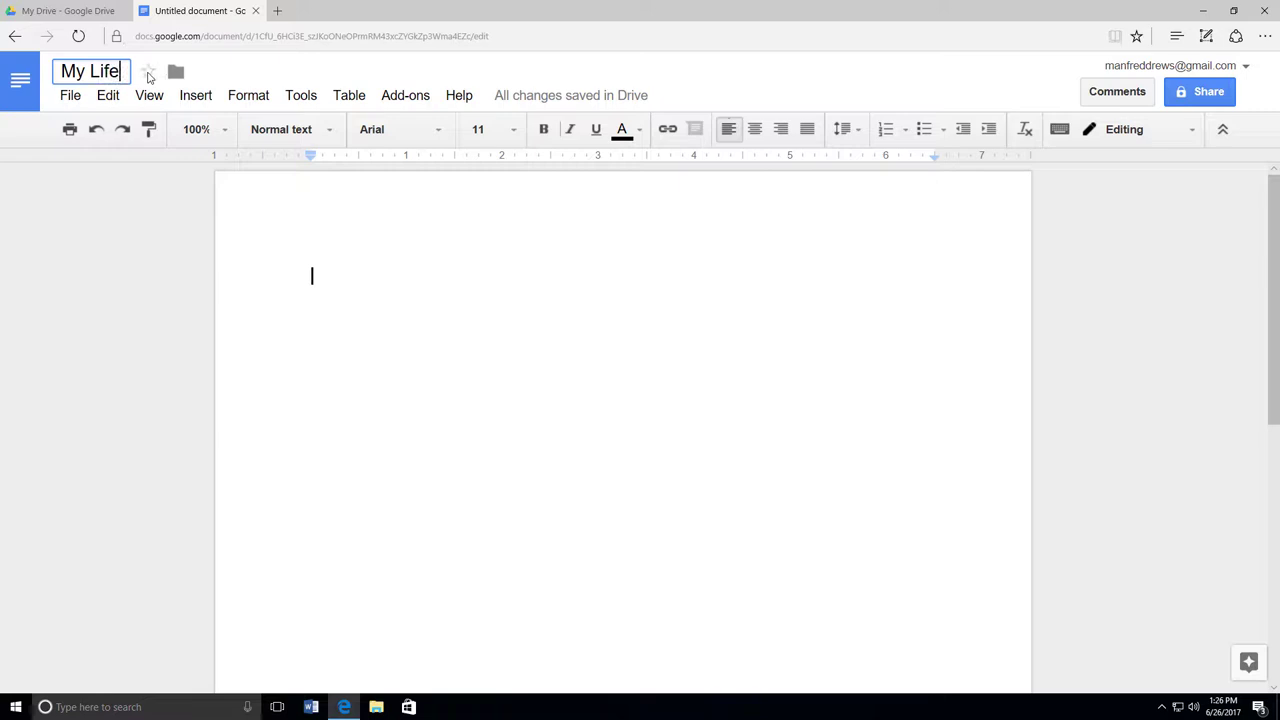
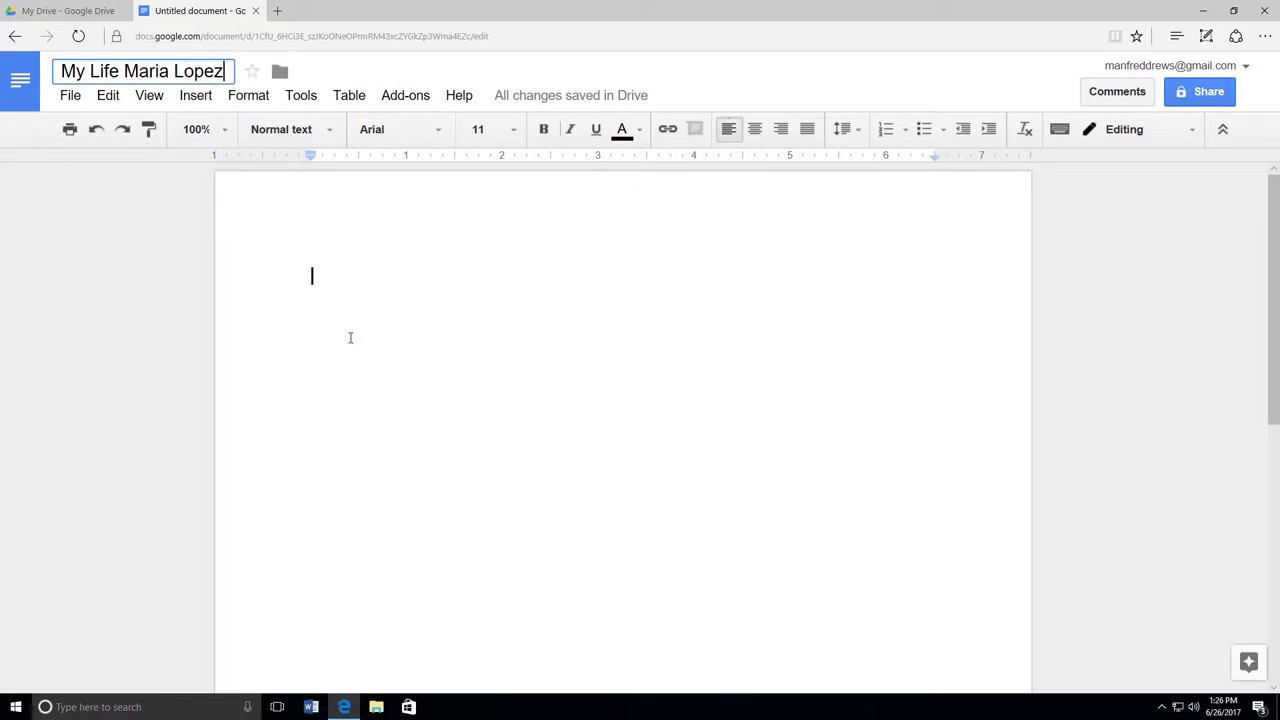
Step: Write the student's name, 'April 1, 2017' and 'My Life' on separate lines
{"action": "left_click", "coordinate": [351, 306]}
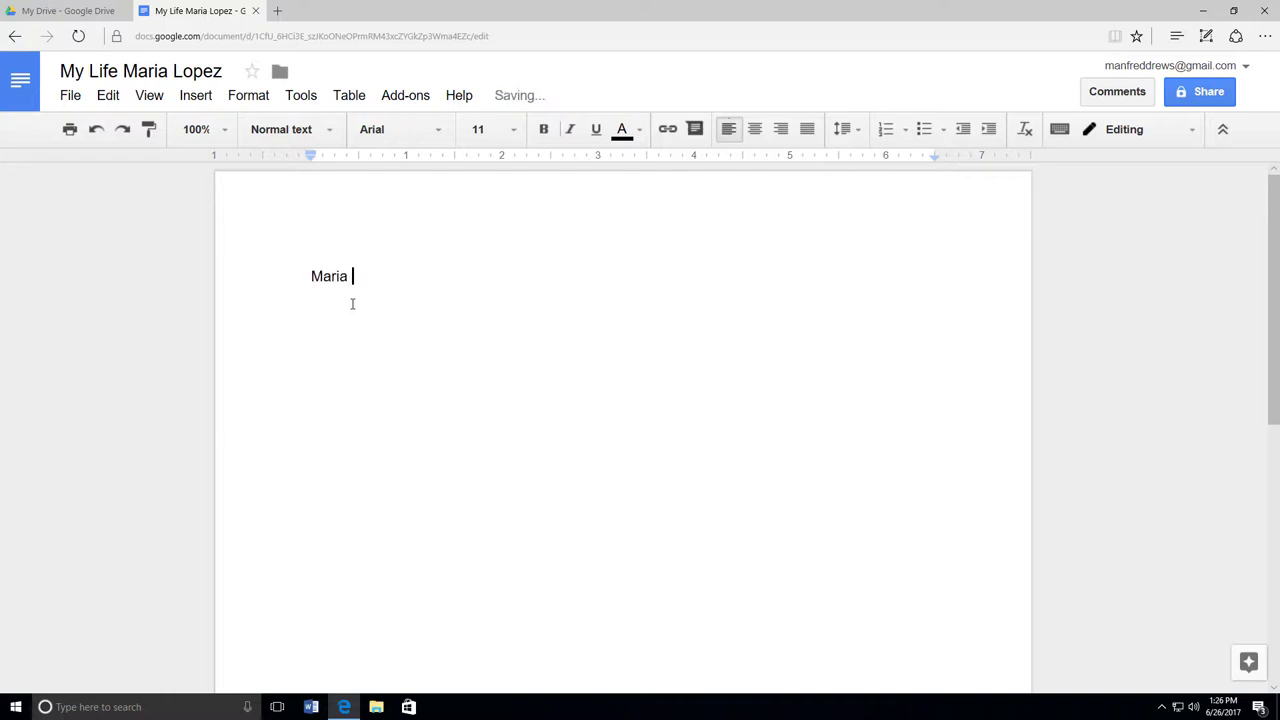
{"action": "key", "text": "Return"}
{"action": "type", "text": "April 1, 2017"}
{"action": "key", "text": "Return"}
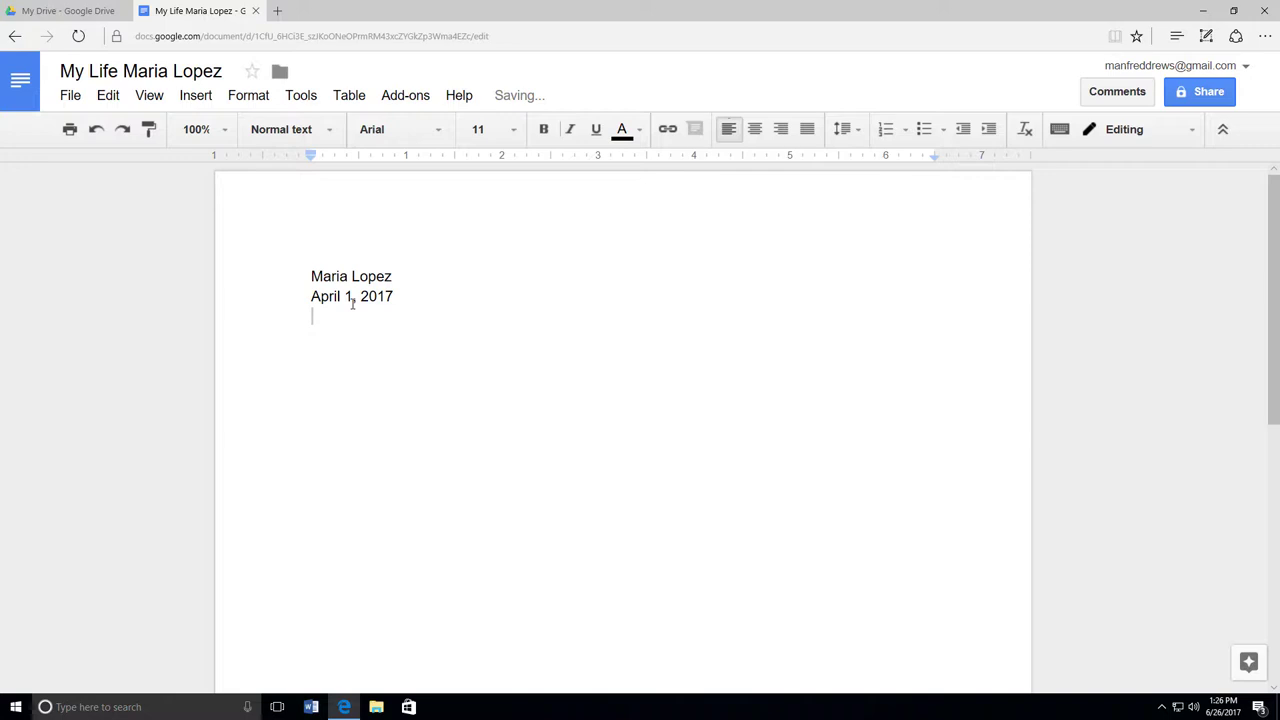
{"action": "type", "text": "My Life"}
{"action": "key", "text": "Return"}
Step: Type an indented paragraph introducing the student as a Project I-DEA student wanting to be a nurse
{"action": "key", "text": "Tab"}
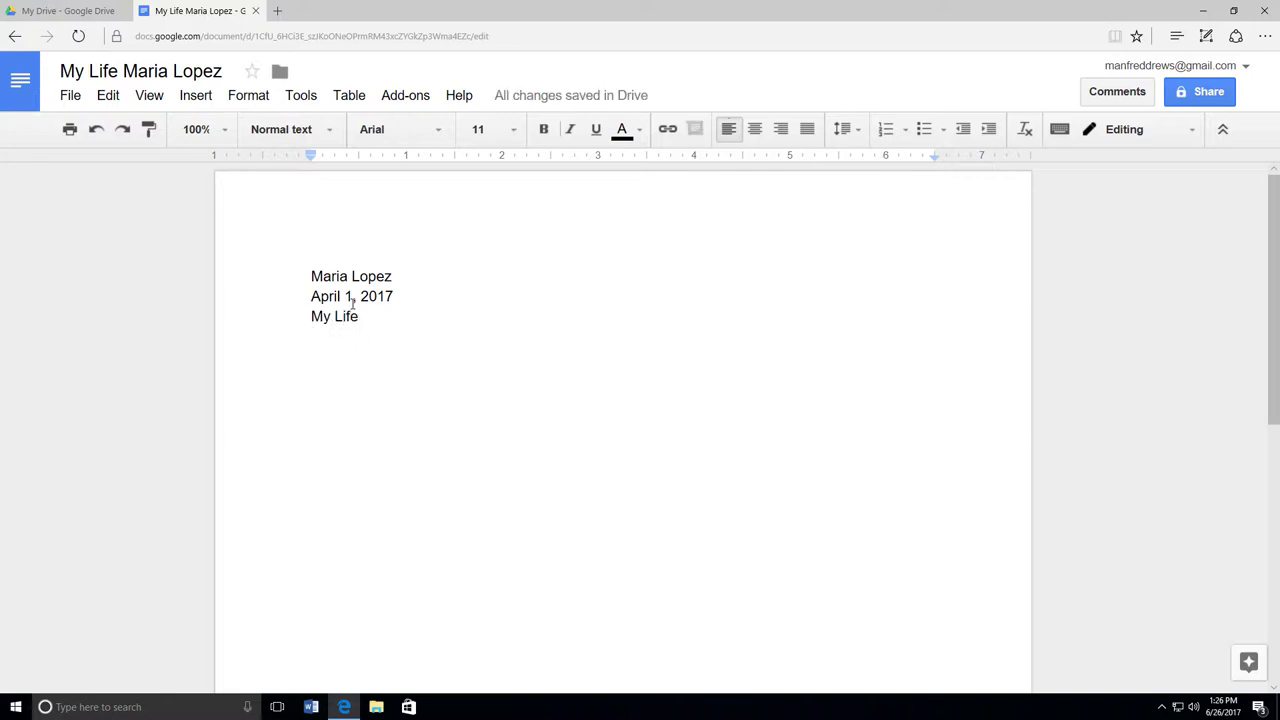
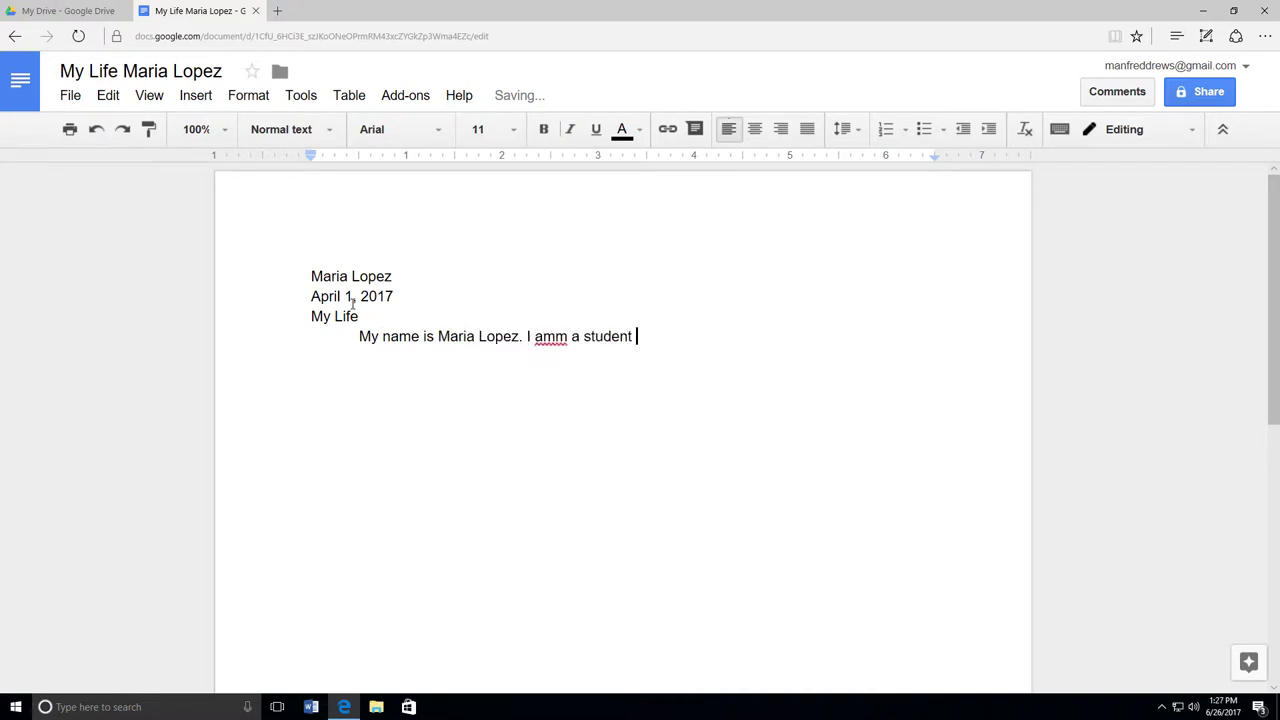
{"action": "type", "text": "in Project I-DEA."}
{"action": "key", "text": "BackSpace"}
{"action": "key", "text": "BackSpace"}
{"action": "key", "text": "BackSpace"}
{"action": "key", "text": "BackSpace"}
{"action": "key", "text": "BackSpace"}
{"action": "key", "text": "BackSpace"}
{"action": "key", "text": "BackSpace"}
{"action": "key", "text": "BackSpace"}
{"action": "key", "text": "BackSpace"}
{"action": "key", "text": "BackSpace"}
{"action": "key", "text": "BackSpace"}
{"action": "key", "text": "BackSpace"}
{"action": "key", "text": "BackSpace"}
{"action": "key", "text": "BackSpace"}
{"action": "key", "text": "BackSpace"}
{"action": "key", "text": "BackSpace"}
{"action": "key", "text": "BackSpace"}
{"action": "key", "text": "BackSpace"}
{"action": "key", "text": "BackSpace"}
{"action": "key", "text": "BackSpace"}
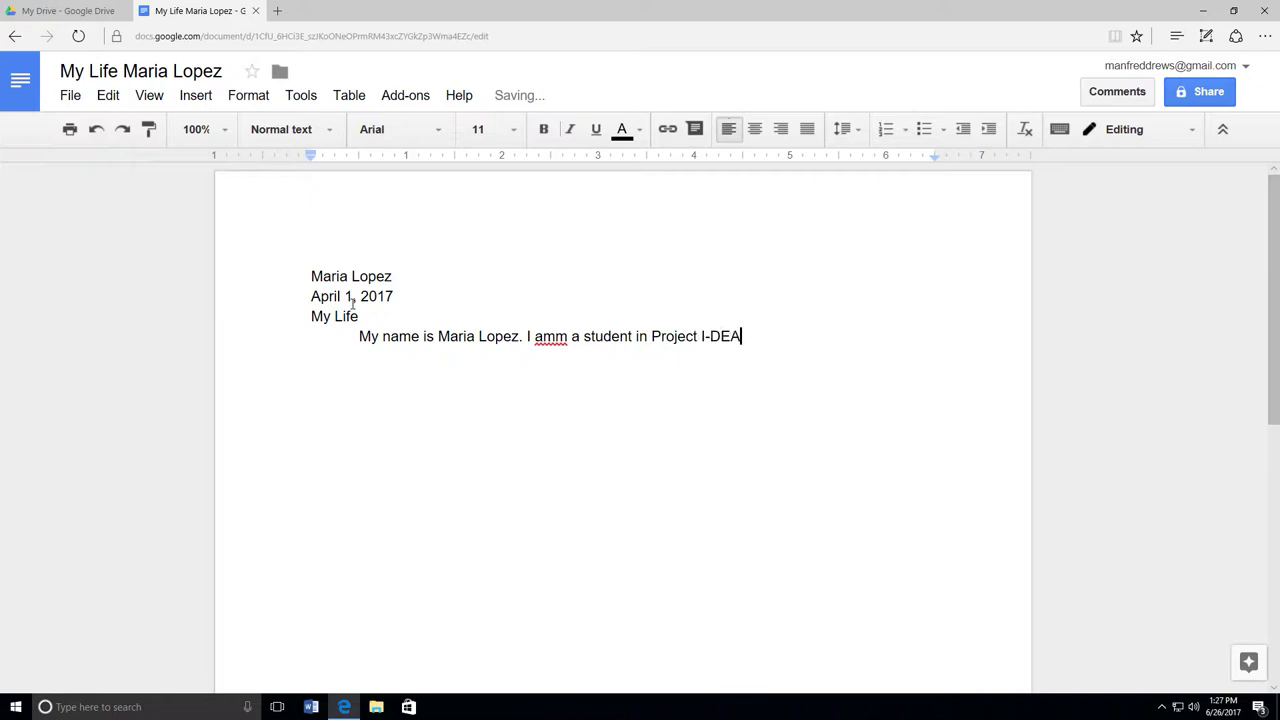
{"action": "key", "text": "BackSpace"}
{"action": "key", "text": "BackSpace"}
{"action": "key", "text": "BackSpace"}
{"action": "key", "text": "BackSpace"}
{"action": "key", "text": "BackSpace"}
{"action": "type", "text": "a "}
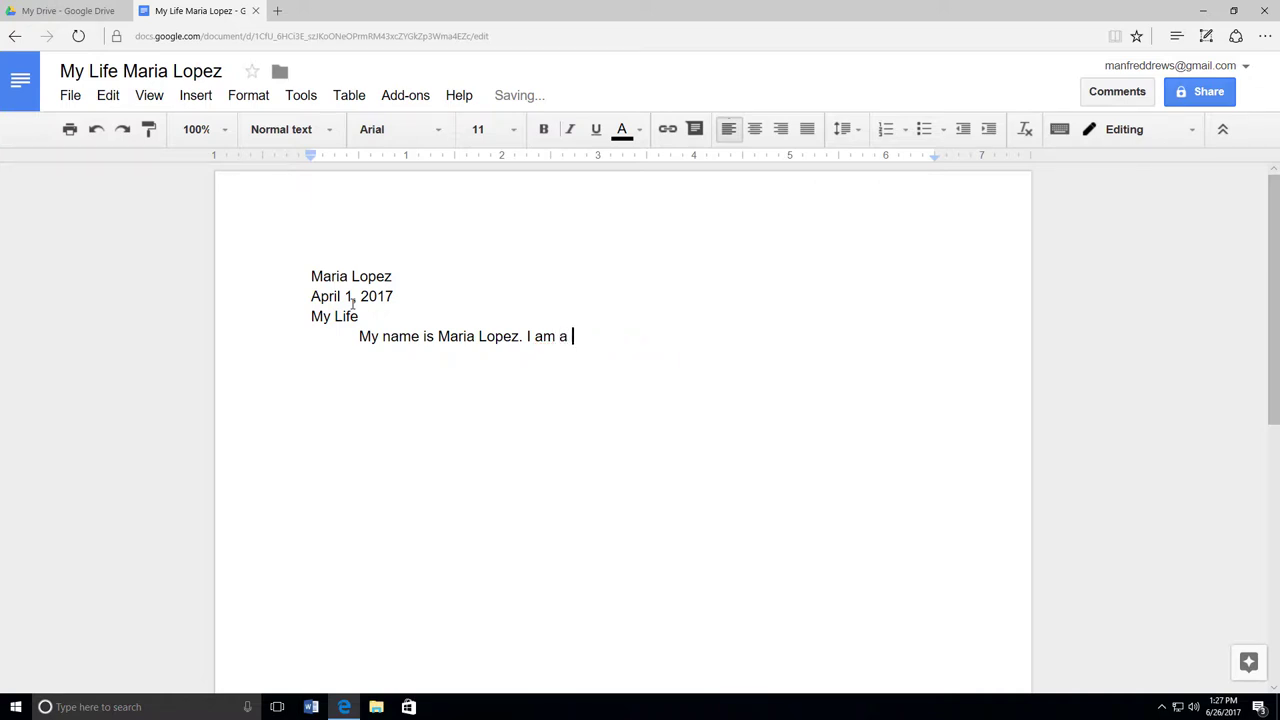
{"action": "type", "text": "student in Project I-DE"}
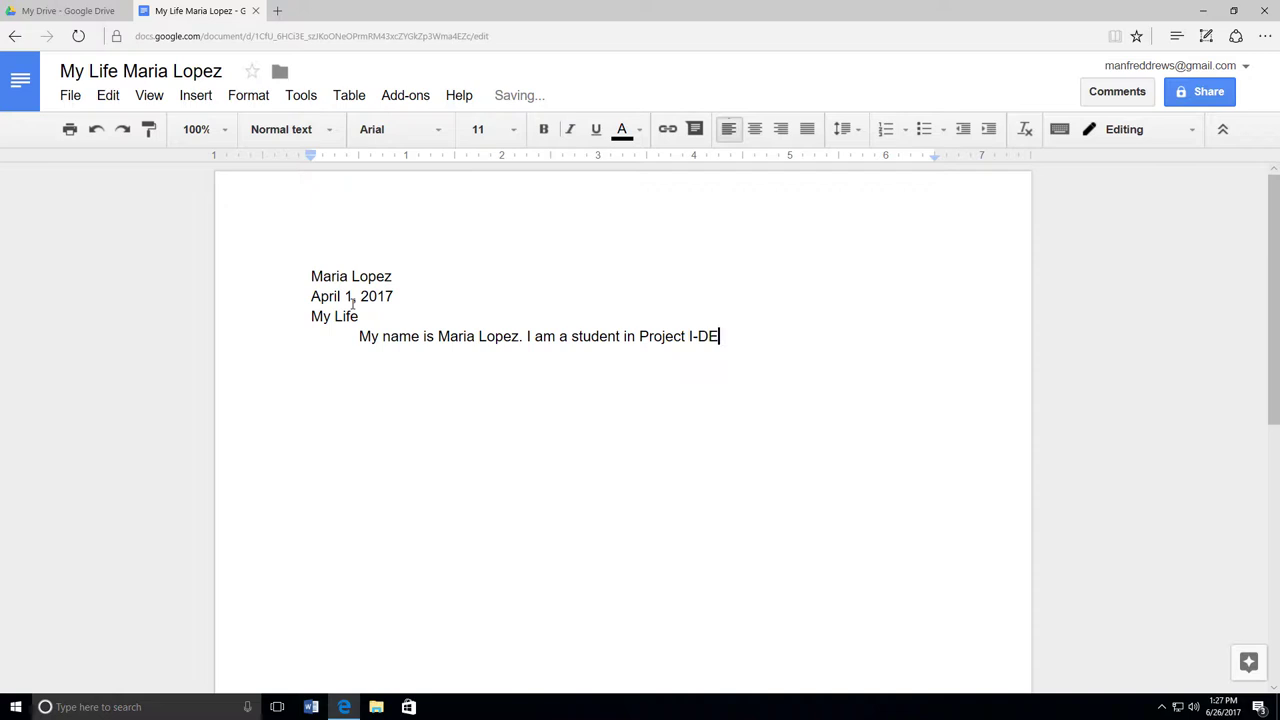
{"action": "type", "text": "A. I am frum Mexico"}
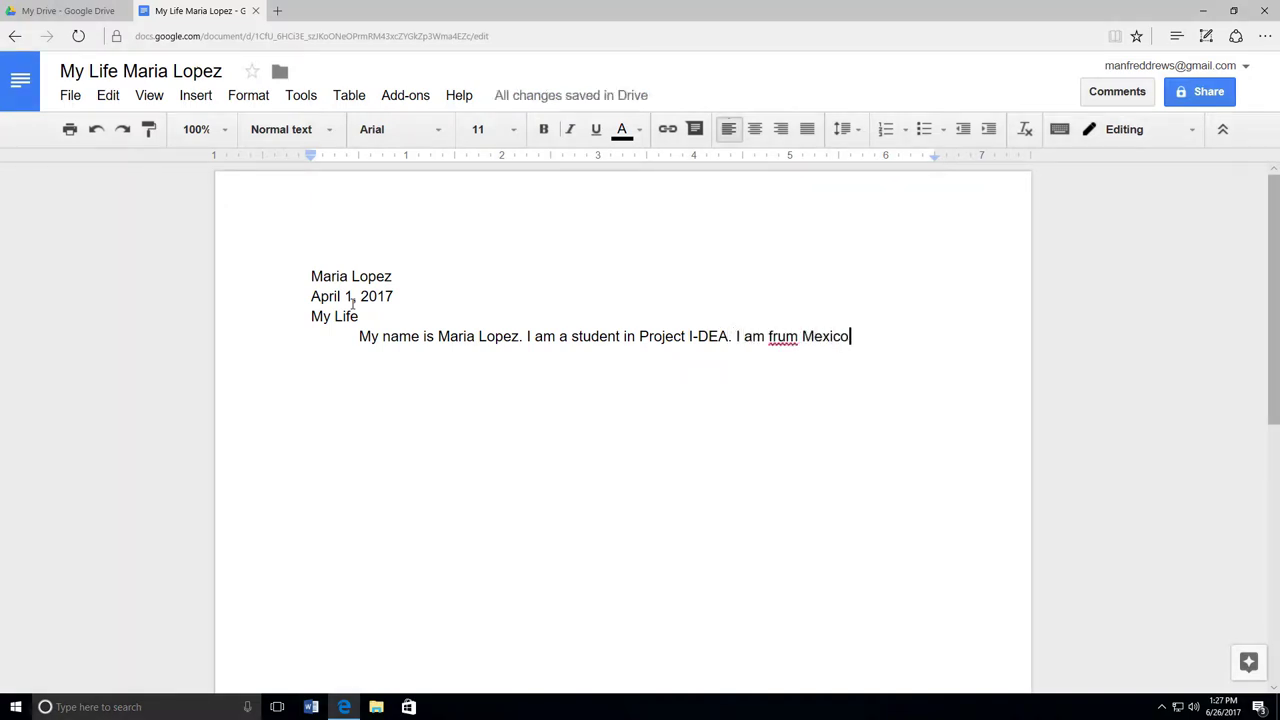
{"action": "type", "text": ". I'm studying English. I want to be a nurse. Project I-DEA will help "}
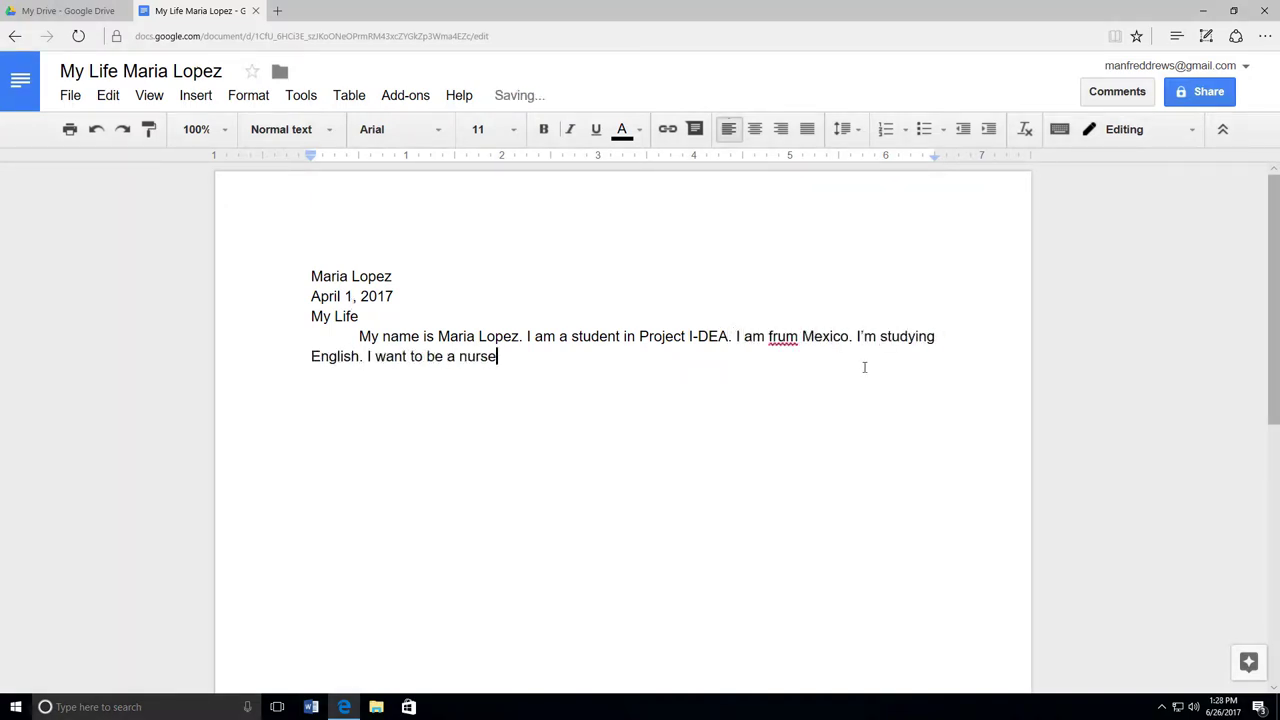
{"action": "type", "text": "me learn English to become a nurse."}
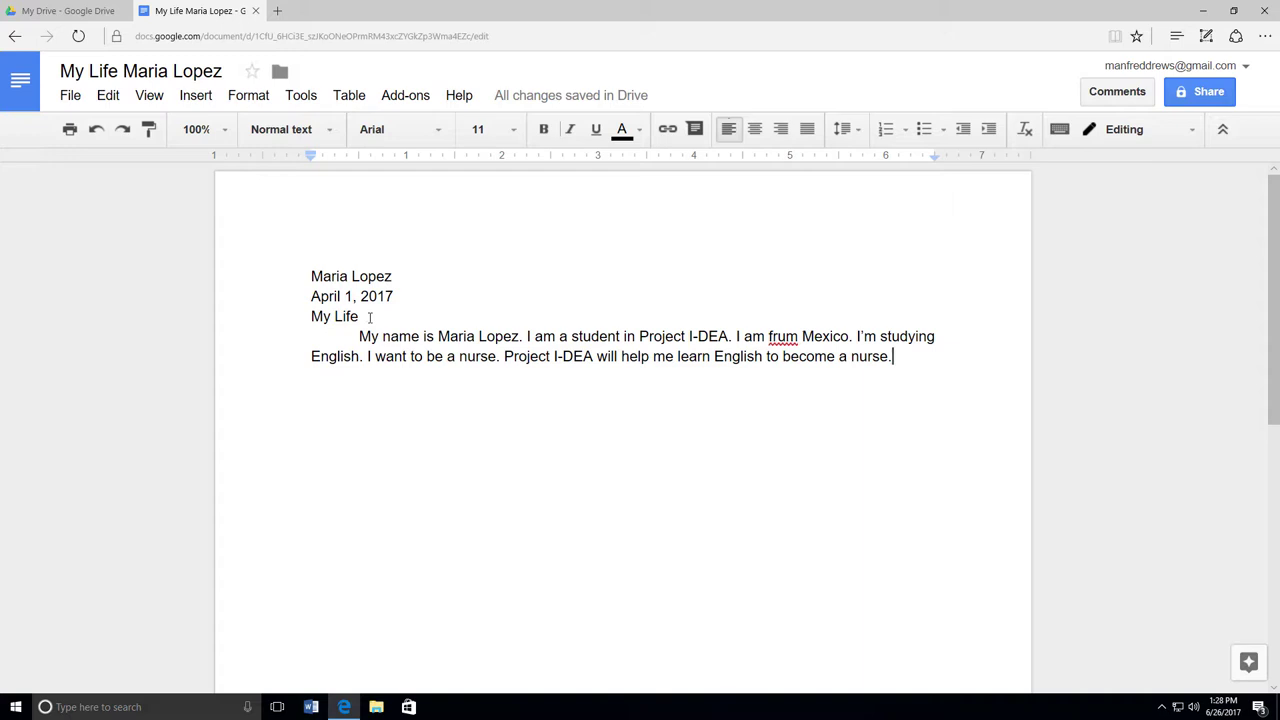
Step: Centre the 'My Life' title and set the whole document to double line spacing
{"action": "left_click", "coordinate": [369, 316]}
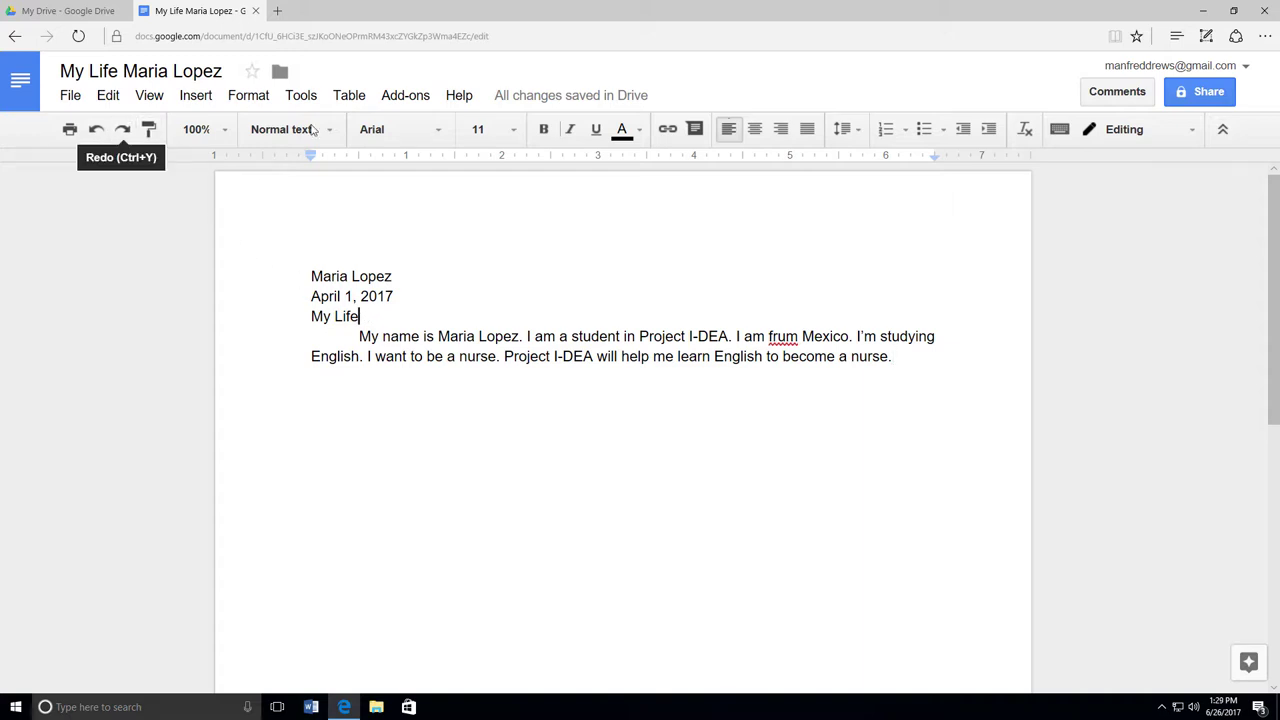
{"action": "left_click", "coordinate": [756, 130]}
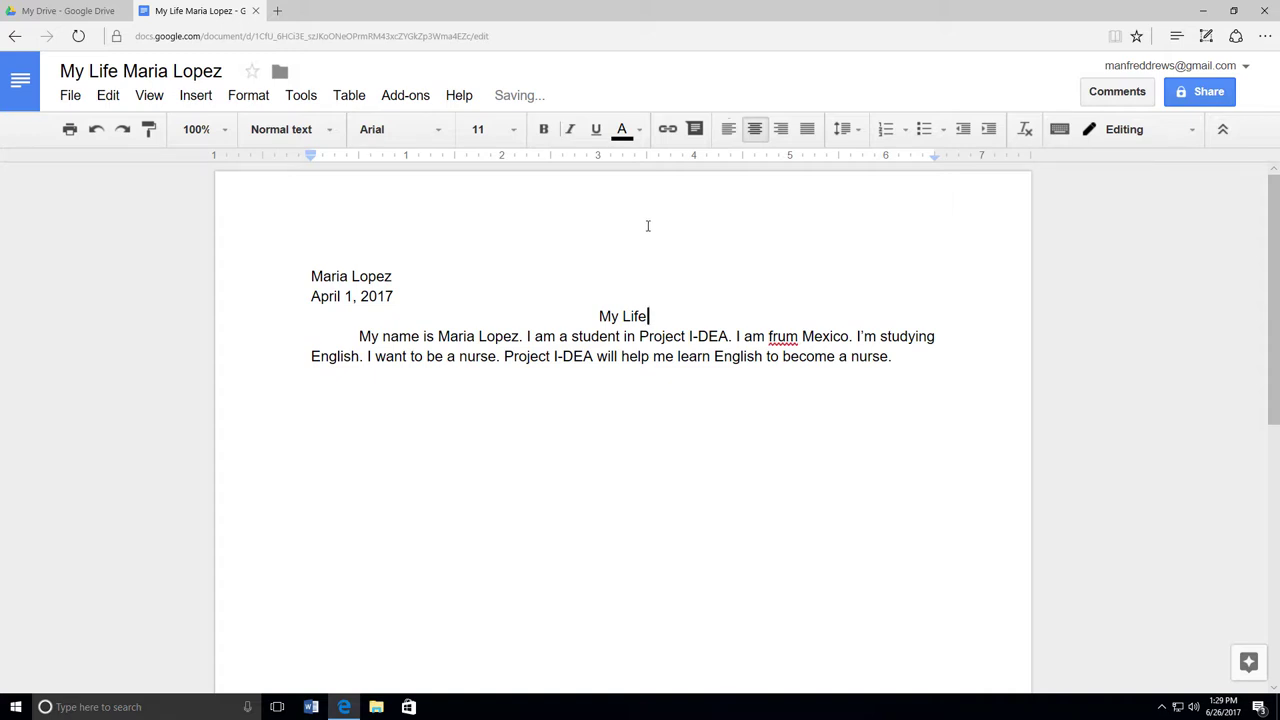
{"action": "left_click", "coordinate": [111, 96]}
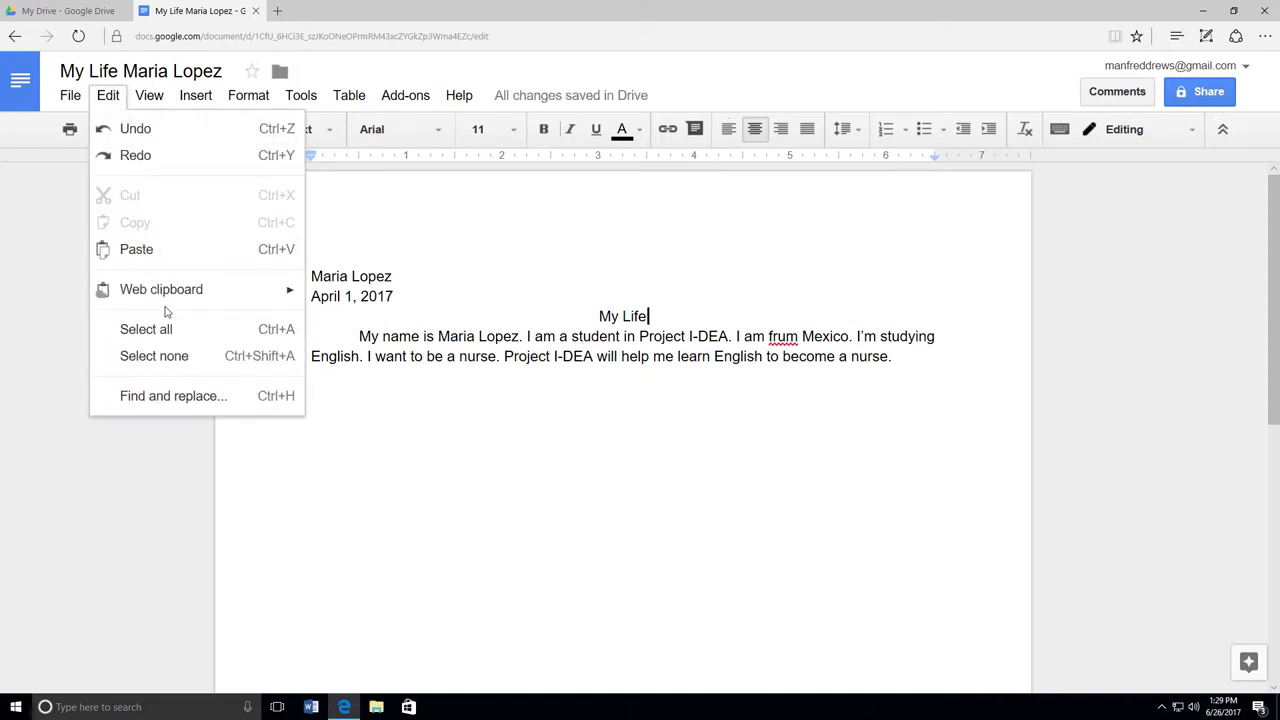
{"action": "left_click", "coordinate": [171, 330]}
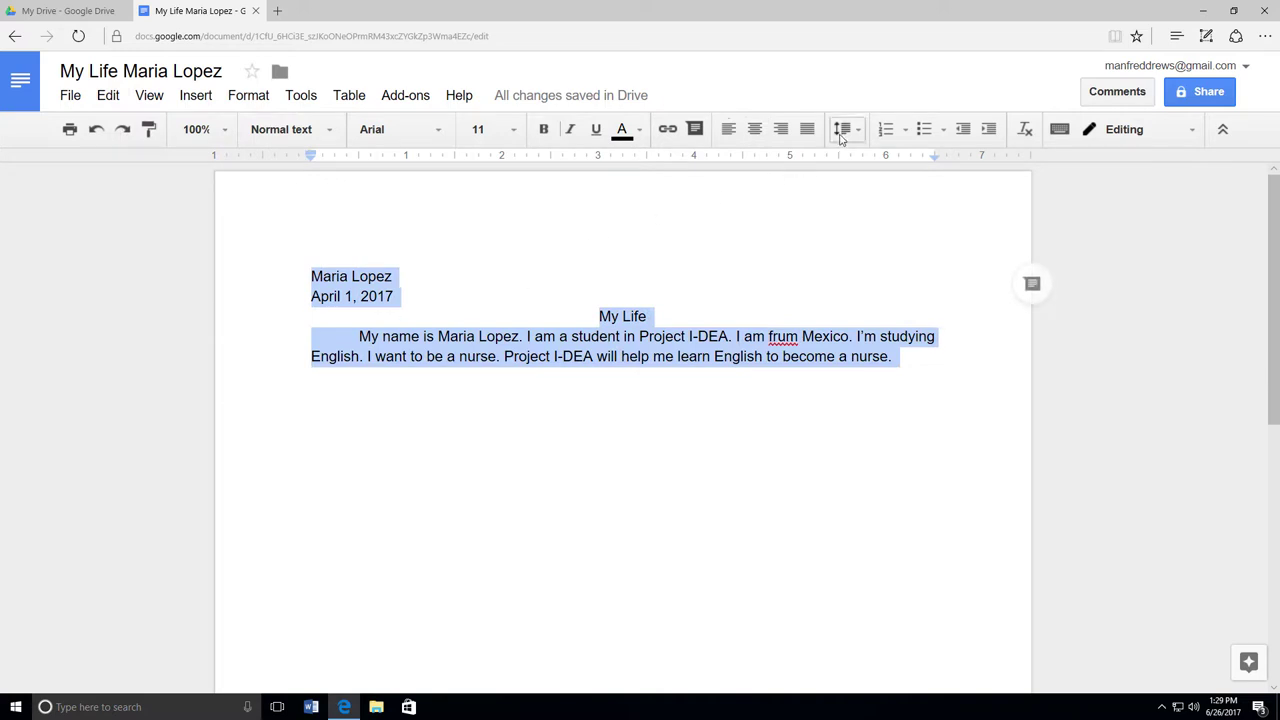
{"action": "left_click", "coordinate": [842, 129]}
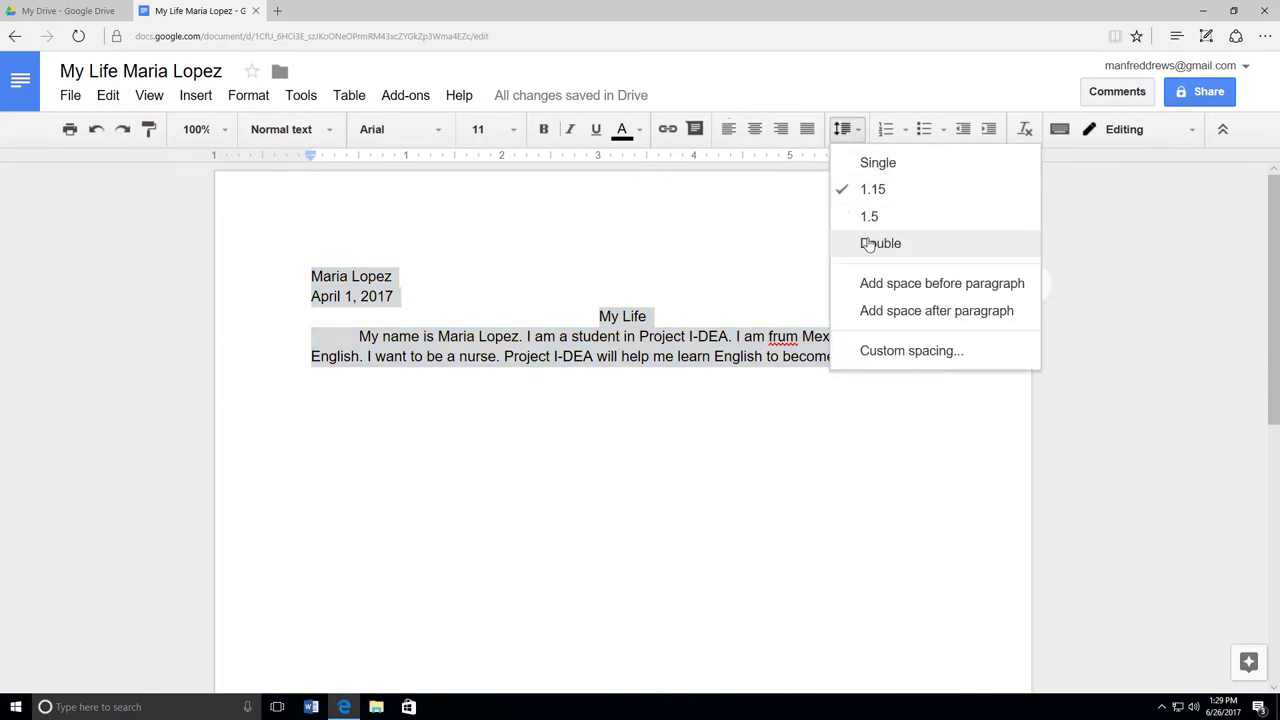
{"action": "left_click", "coordinate": [858, 243]}
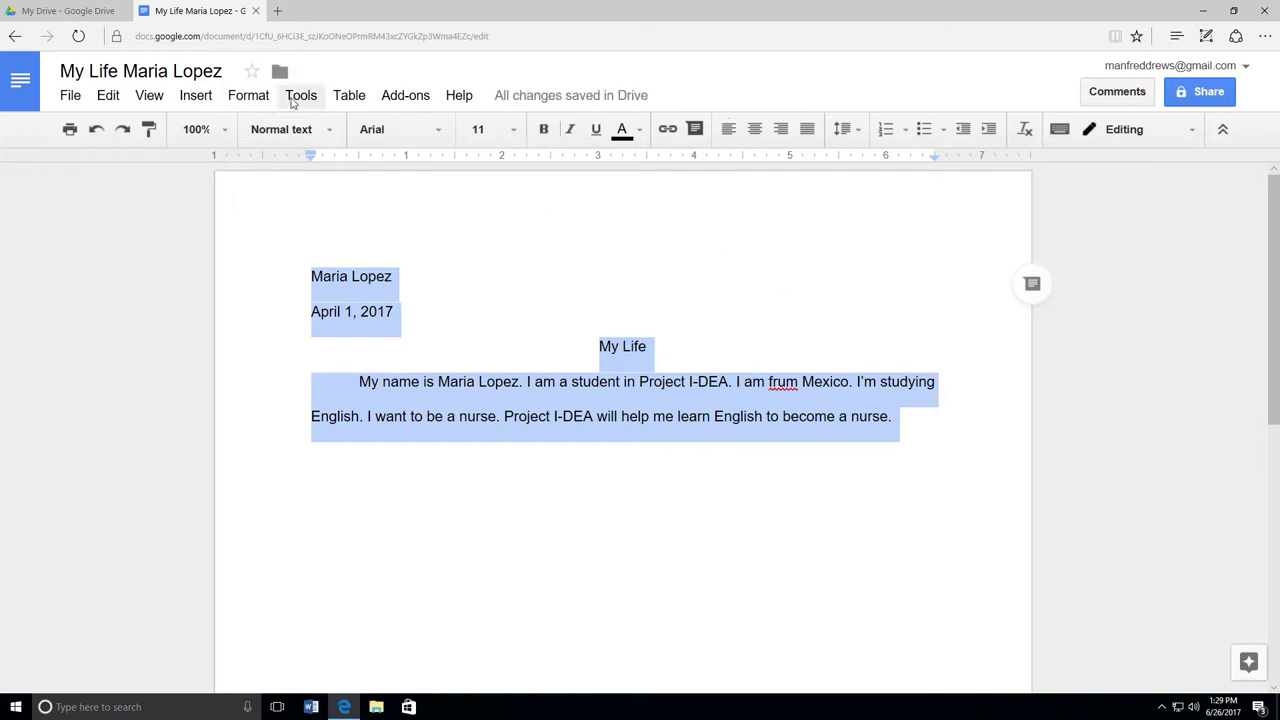
Step: Run the spelling check and change 'frum' to the suggested 'from'
{"action": "left_click", "coordinate": [298, 95]}
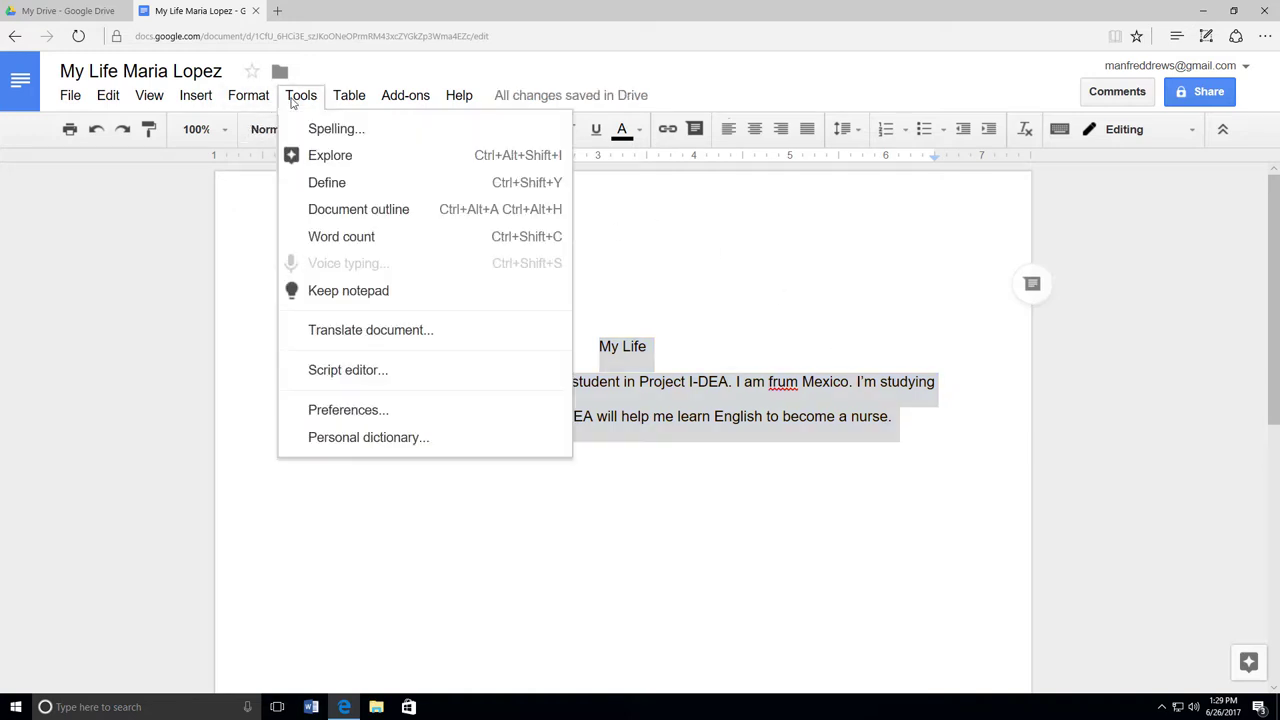
{"action": "left_click", "coordinate": [396, 130]}
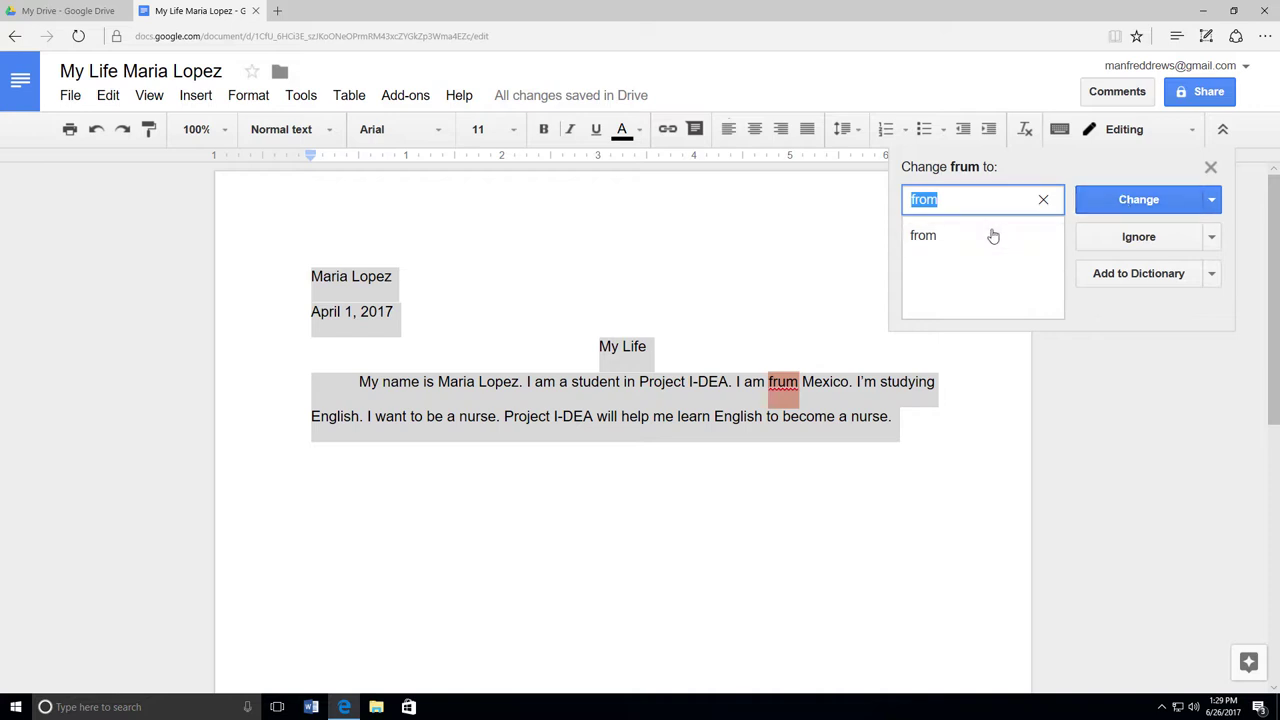
{"action": "left_click", "coordinate": [1146, 202]}
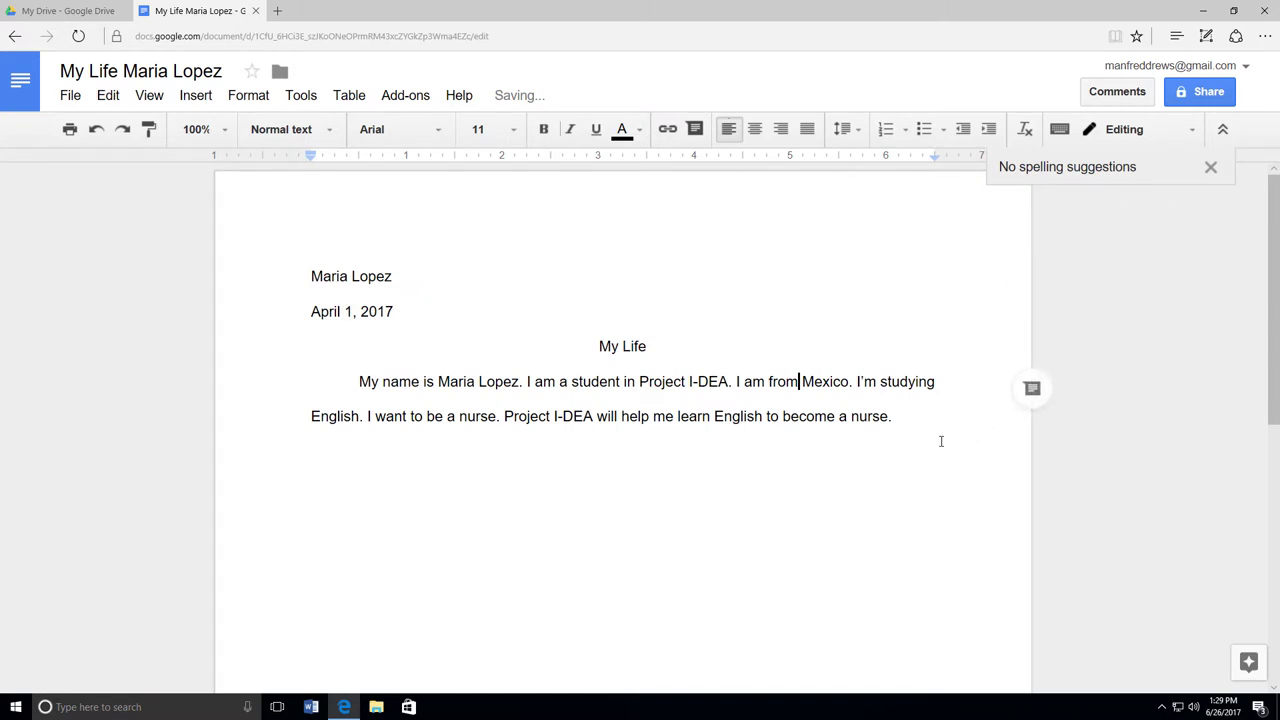
{"action": "left_click", "coordinate": [940, 438]}
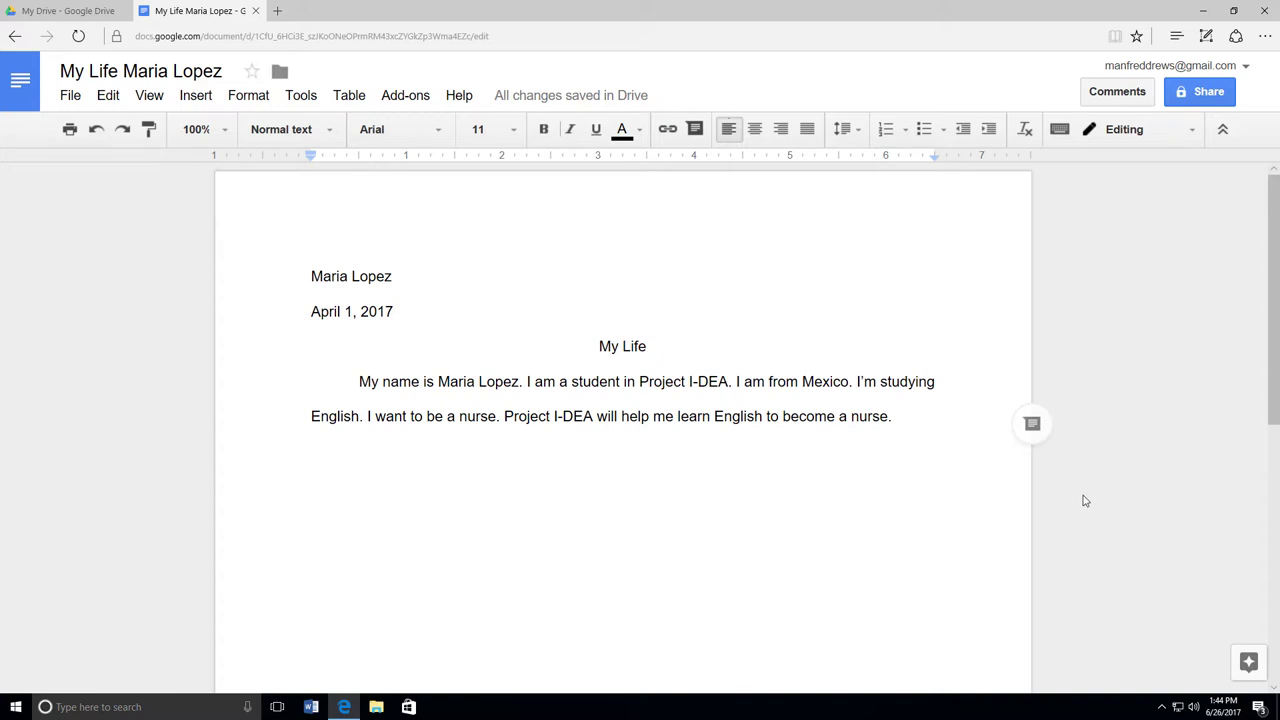
Step: Turn on link sharing with 'Anyone with the link can view' and copy the link
{"action": "left_click", "coordinate": [1203, 93]}
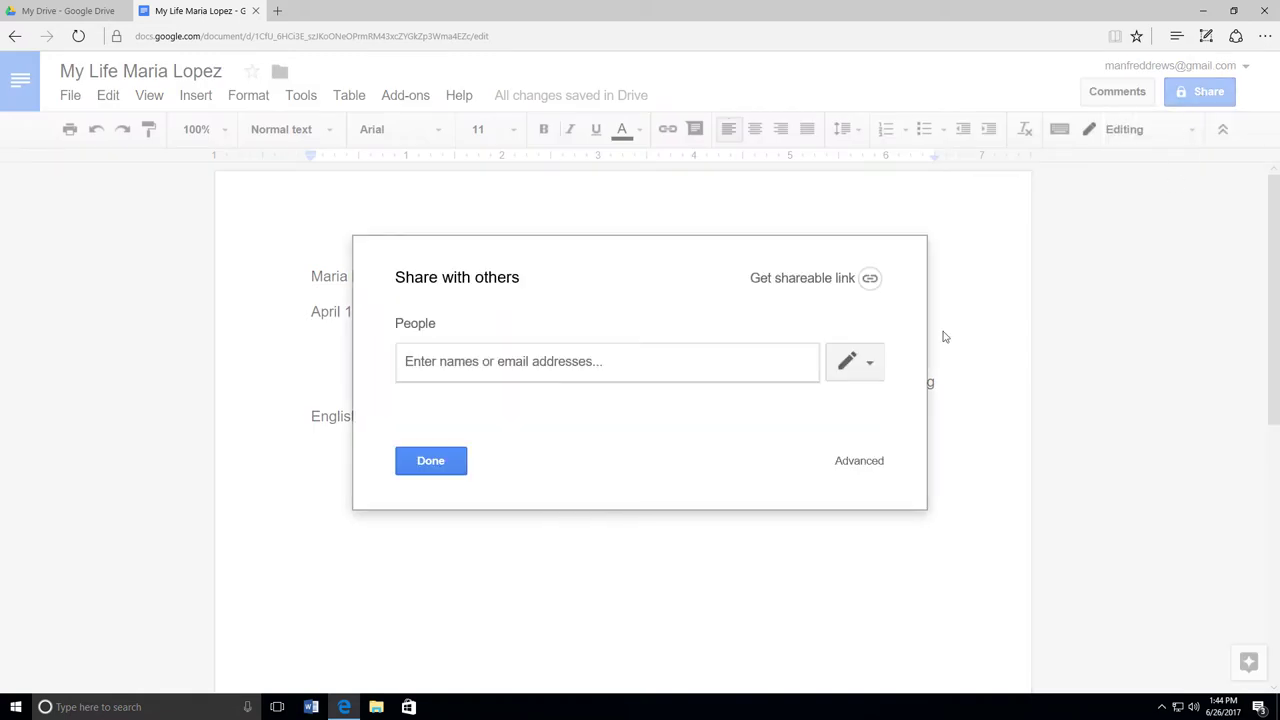
{"action": "left_click", "coordinate": [841, 279]}
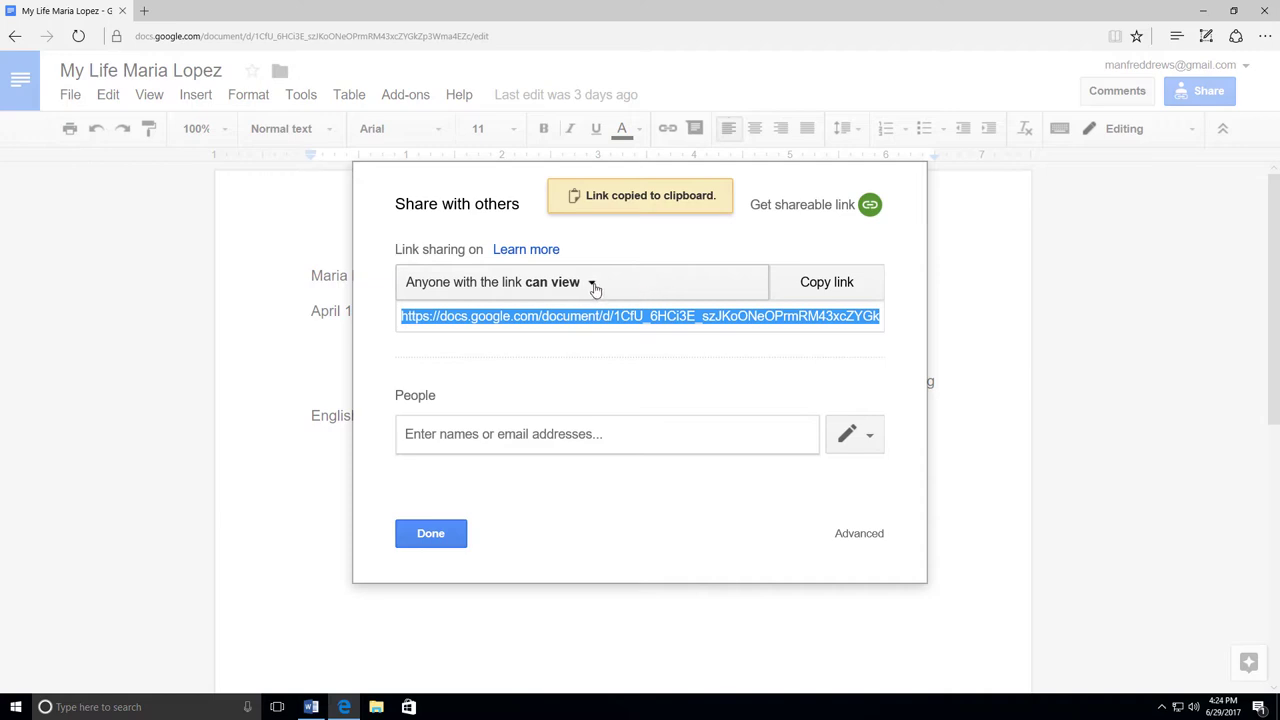
{"action": "left_click", "coordinate": [592, 284]}
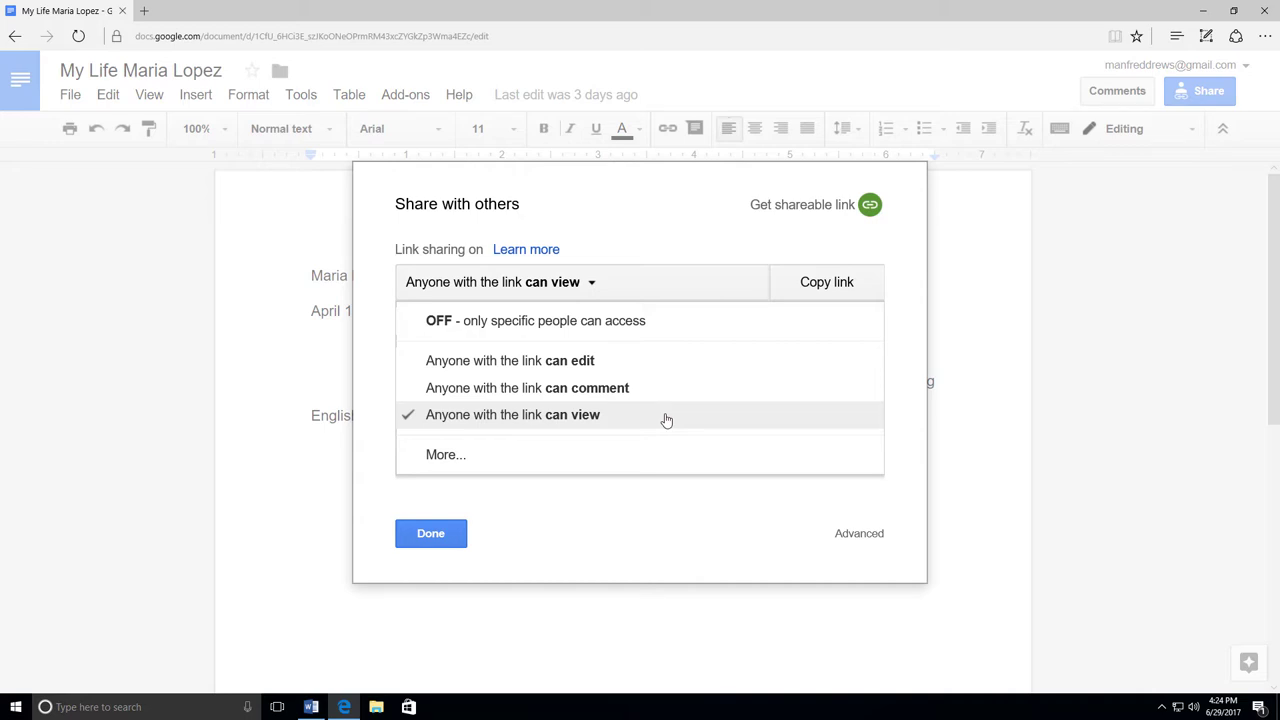
{"action": "left_click", "coordinate": [666, 420]}
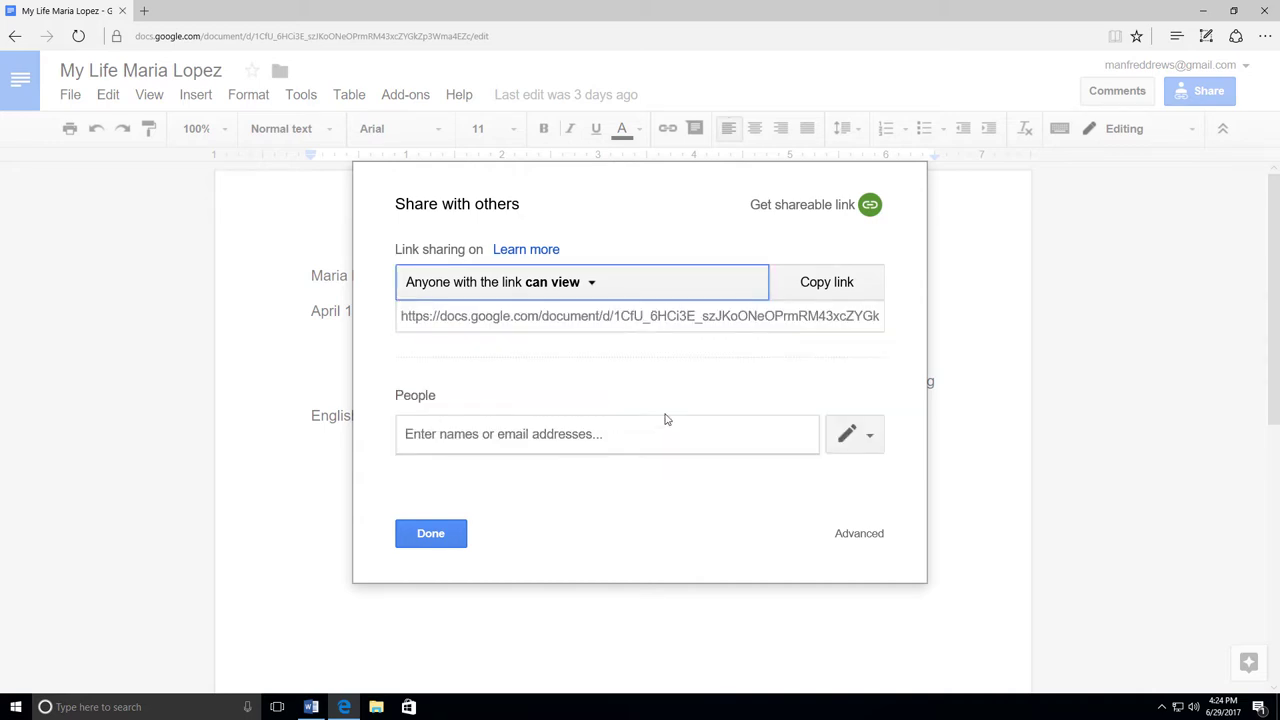
{"action": "left_click", "coordinate": [848, 292]}
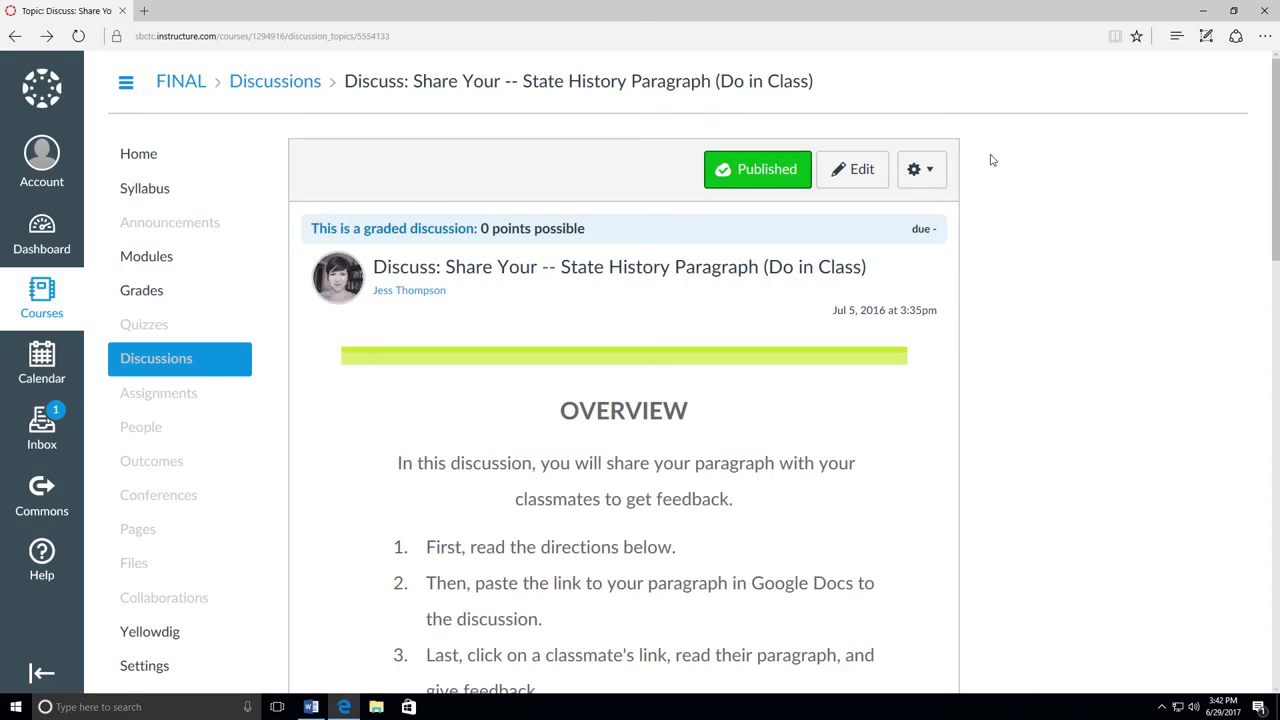
Step: Reply to the State History Paragraph discussion with the pasted Google Docs link and post it
{"action": "scroll", "coordinate": [984, 160], "scroll_direction": "down", "scroll_amount": 4}
{"action": "scroll", "coordinate": [984, 160], "scroll_direction": "down", "scroll_amount": 10}
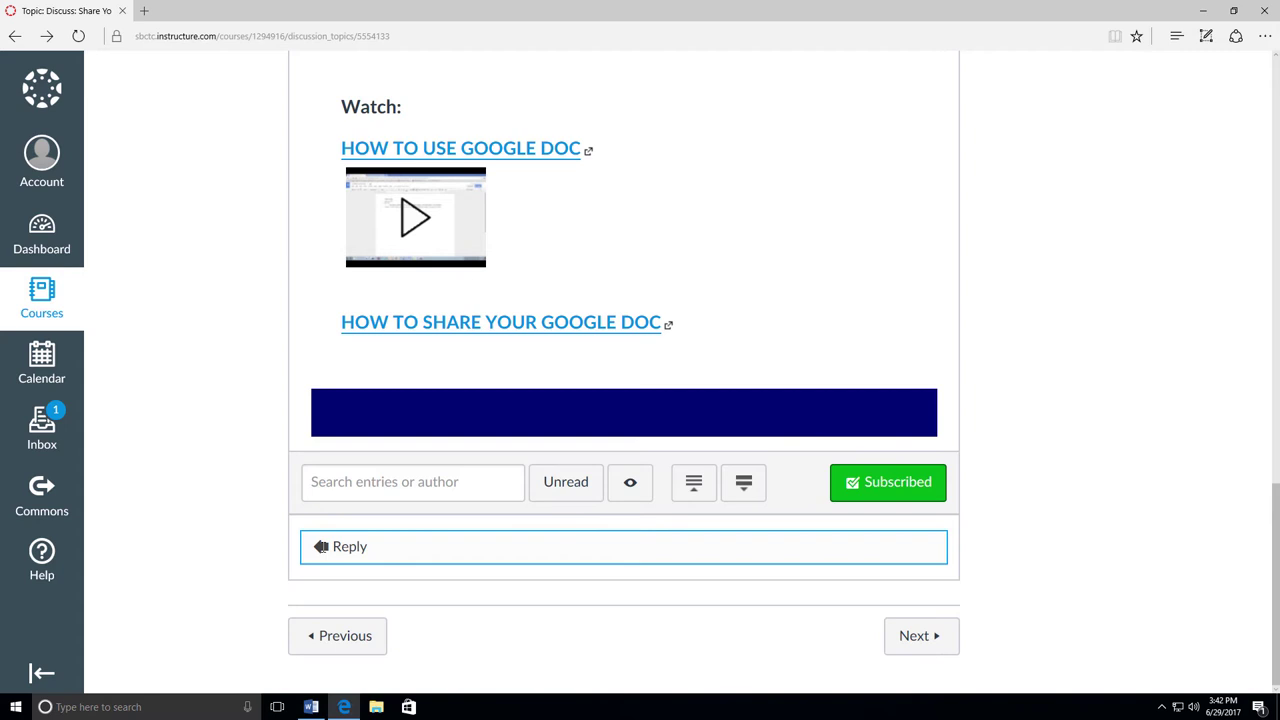
{"action": "left_click", "coordinate": [320, 546]}
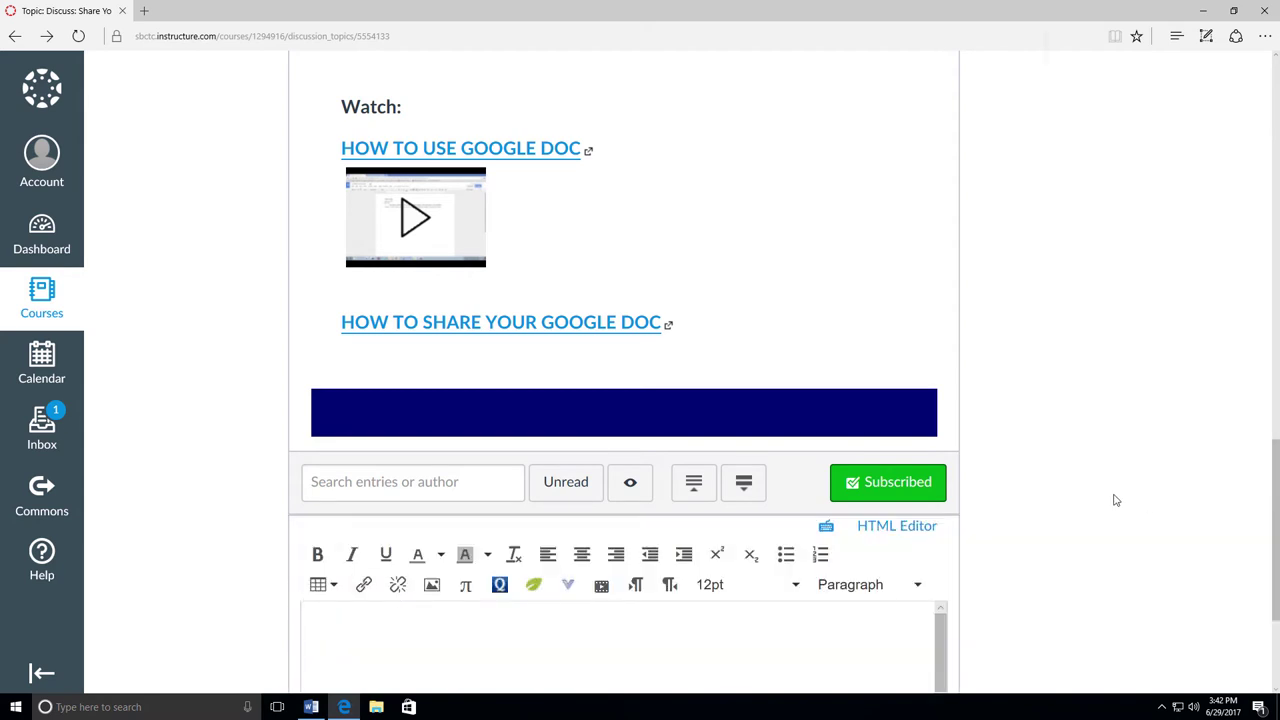
{"action": "scroll", "coordinate": [1067, 485], "scroll_direction": "down", "scroll_amount": 2}
{"action": "left_click", "coordinate": [336, 398]}
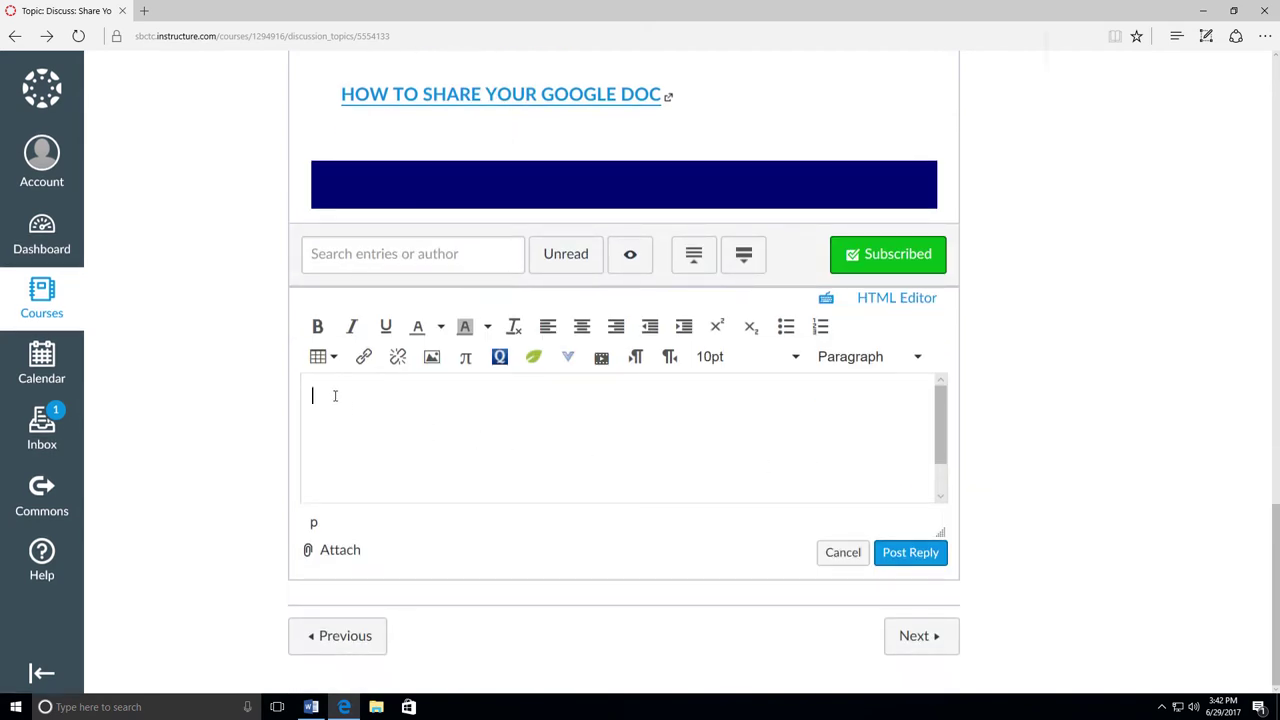
{"action": "right_click", "coordinate": [336, 400]}
{"action": "left_click", "coordinate": [354, 431]}
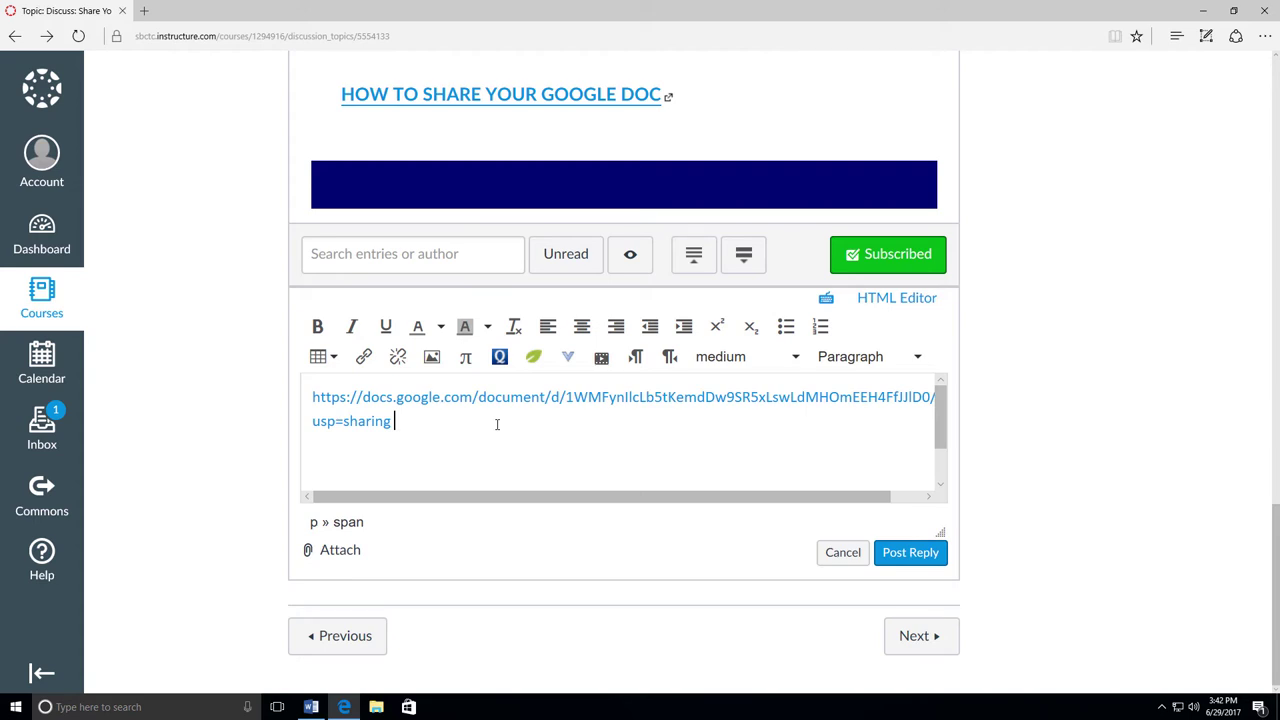
{"action": "left_click", "coordinate": [905, 552]}
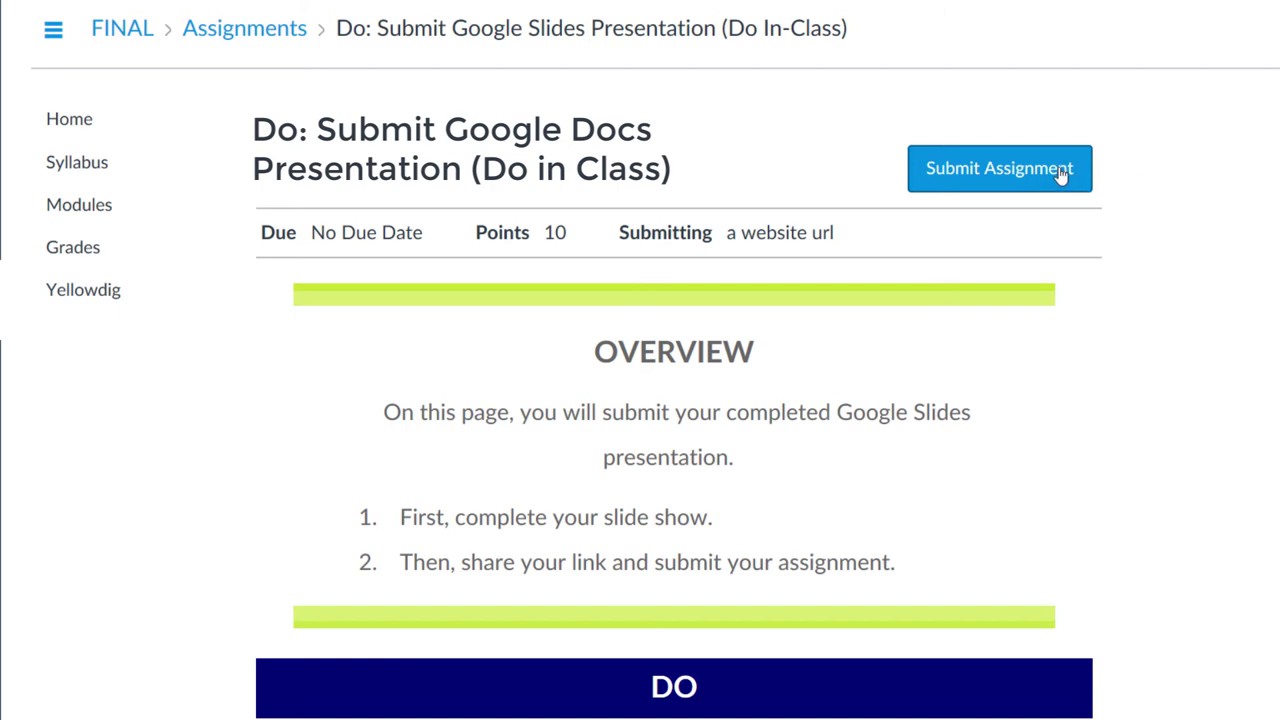
Step: Paste the Google Docs link into the Website URL field and submit the assignment
{"action": "left_click", "coordinate": [1062, 174]}
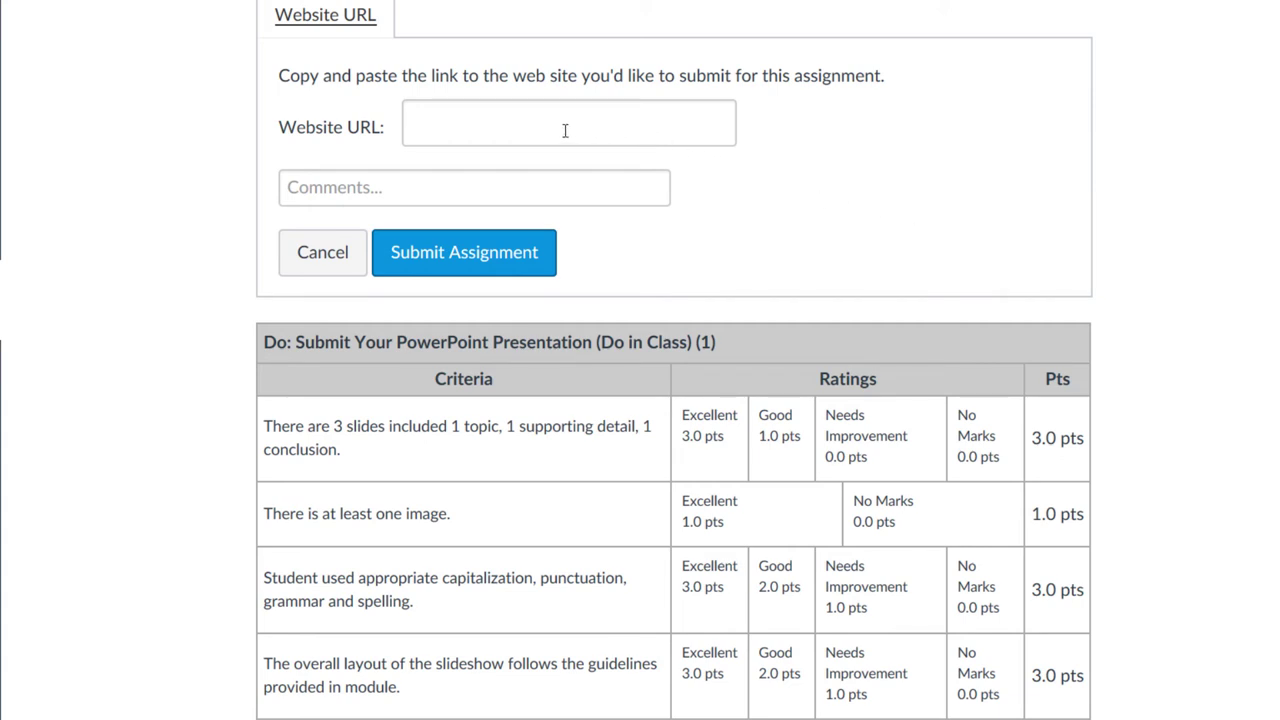
{"action": "left_click", "coordinate": [422, 123]}
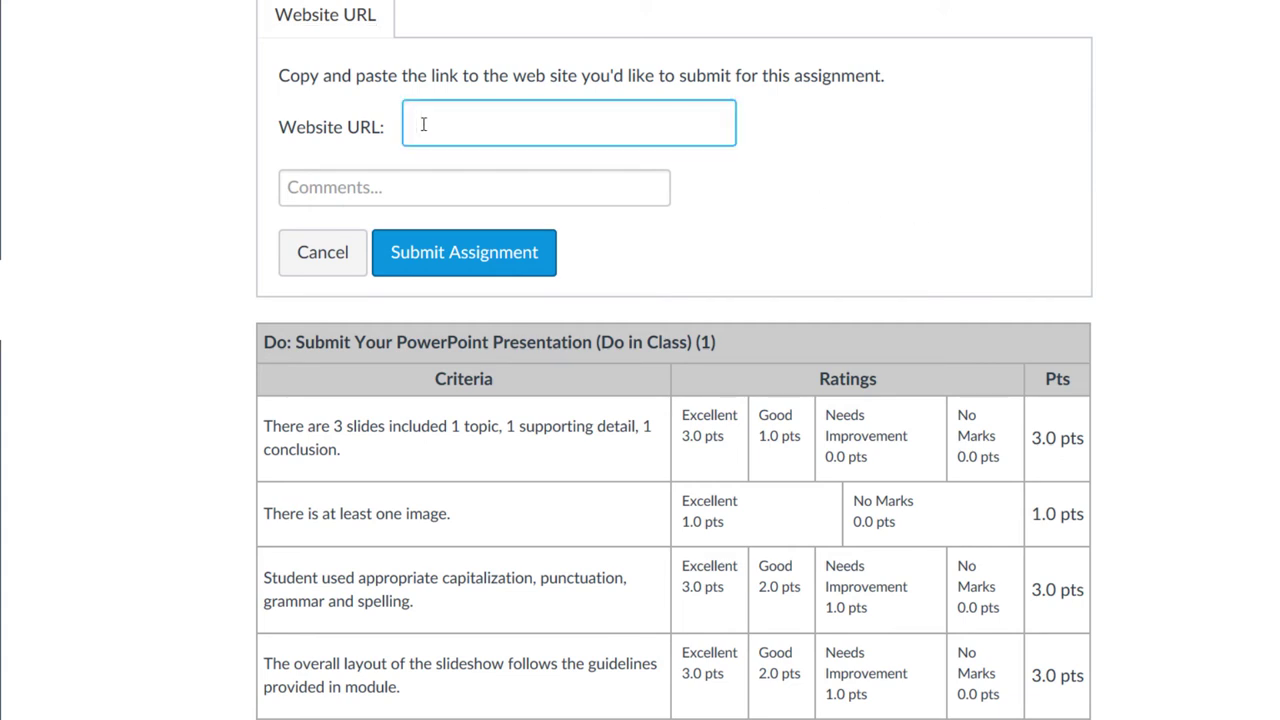
{"action": "right_click", "coordinate": [423, 124]}
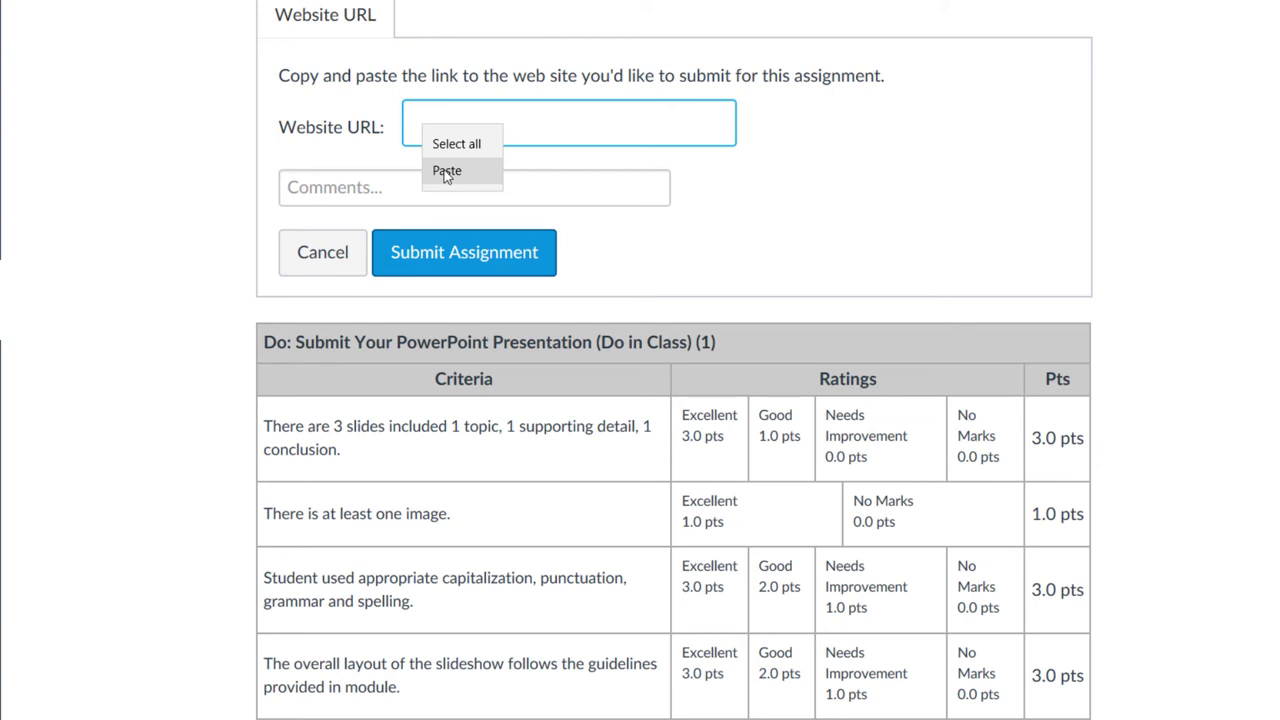
{"action": "left_click", "coordinate": [446, 171]}
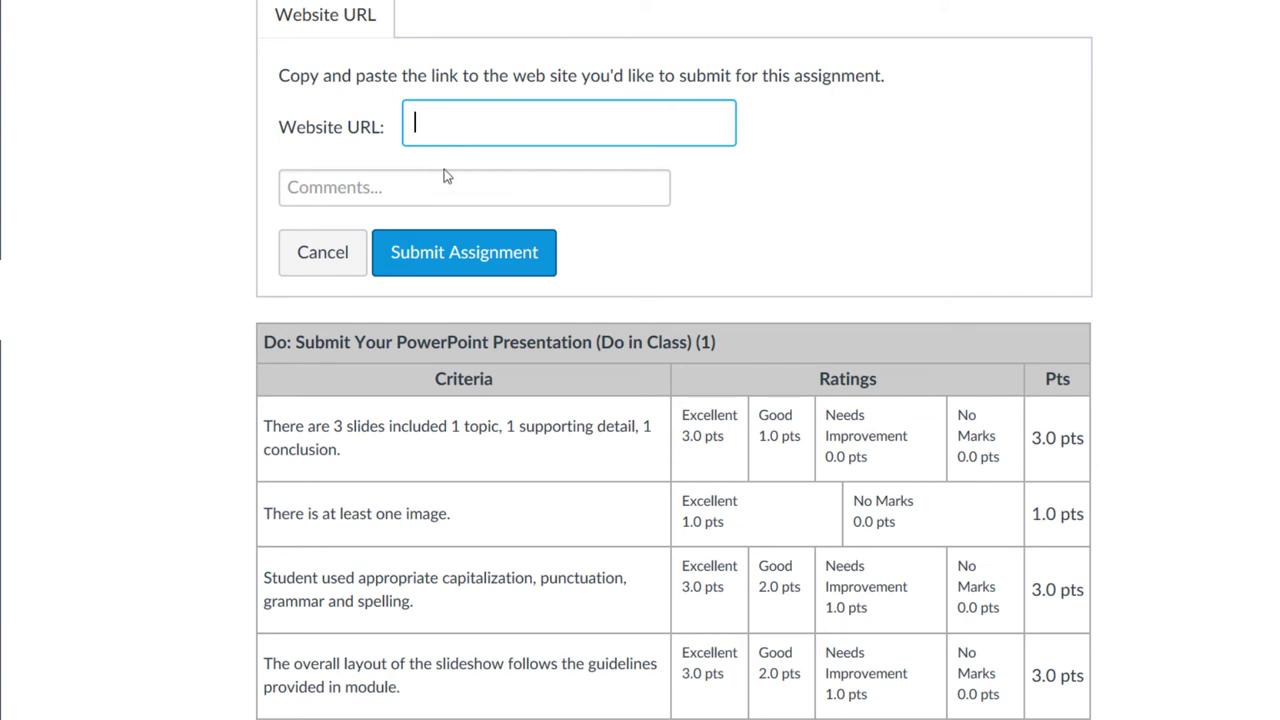
{"action": "left_click", "coordinate": [476, 247]}
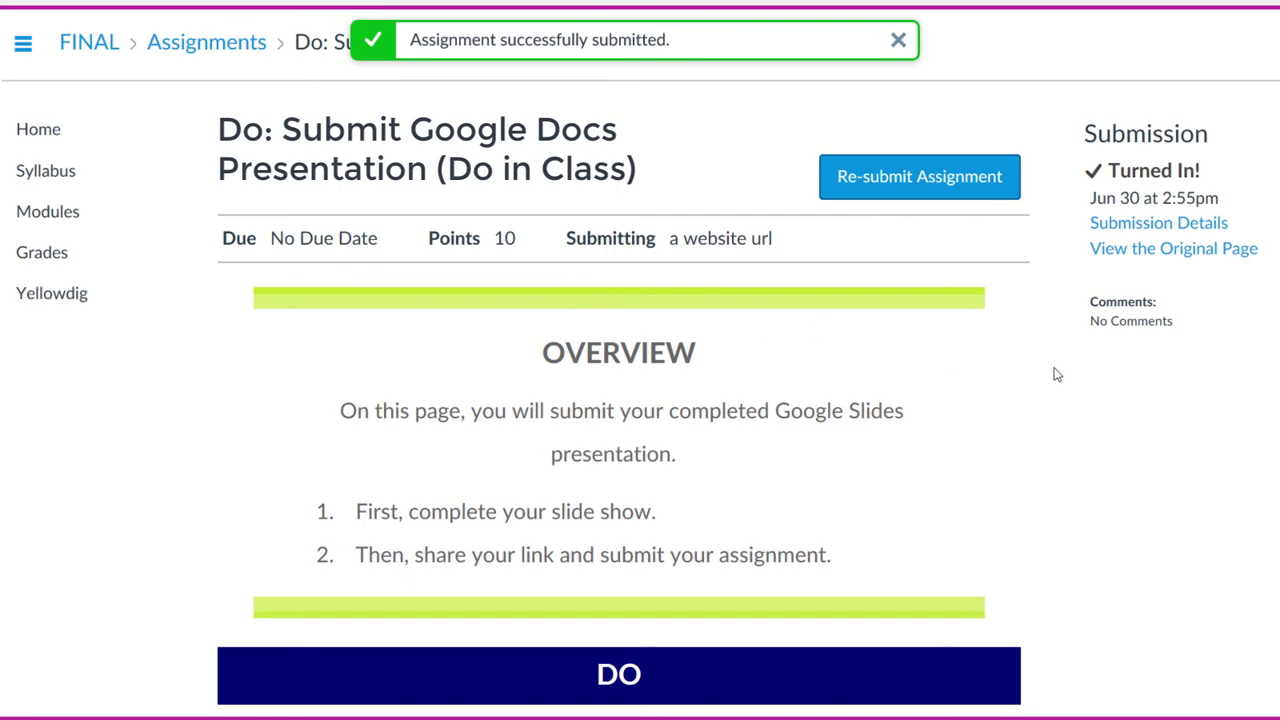